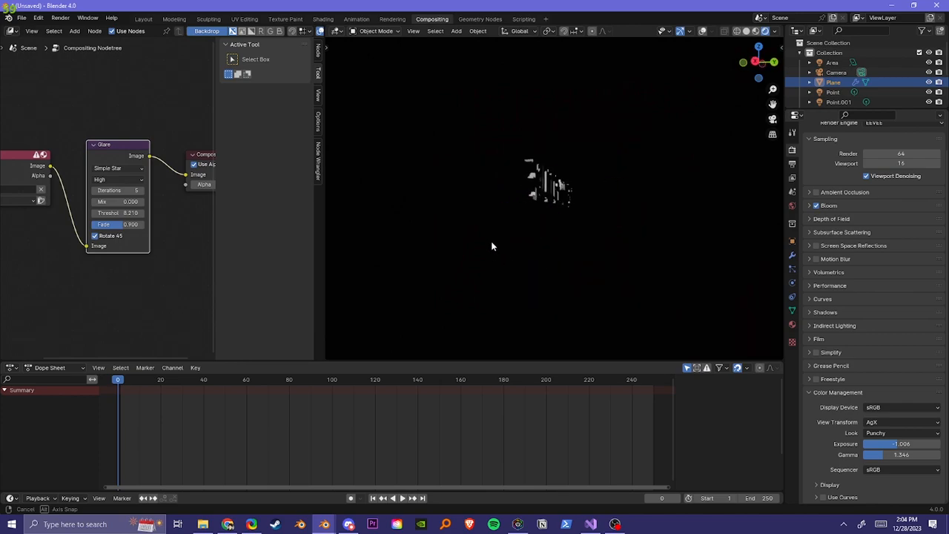
Examine the finished RETRO FUTURE scene through its camera.
scroll(565, 243, up, 3)
key(KP_0)
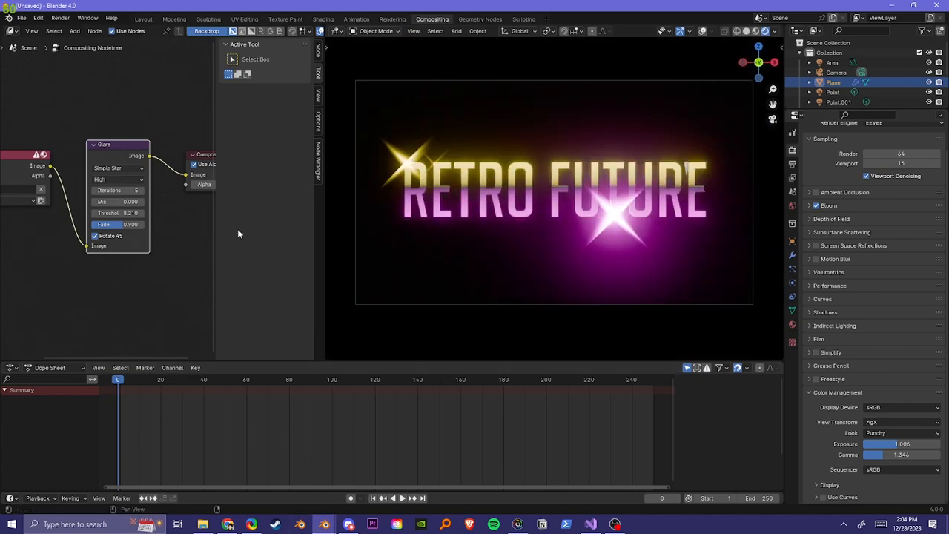
mouse_move(326, 524)
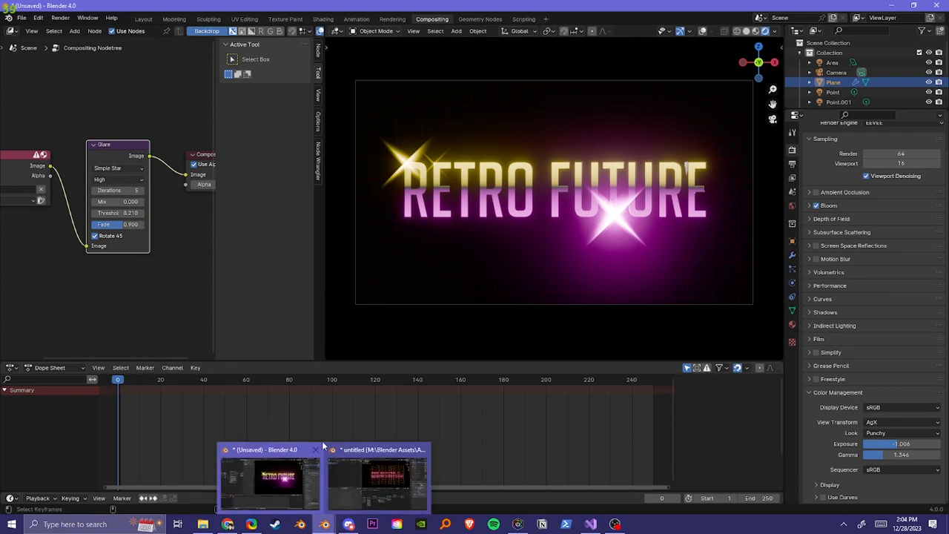
click(380, 475)
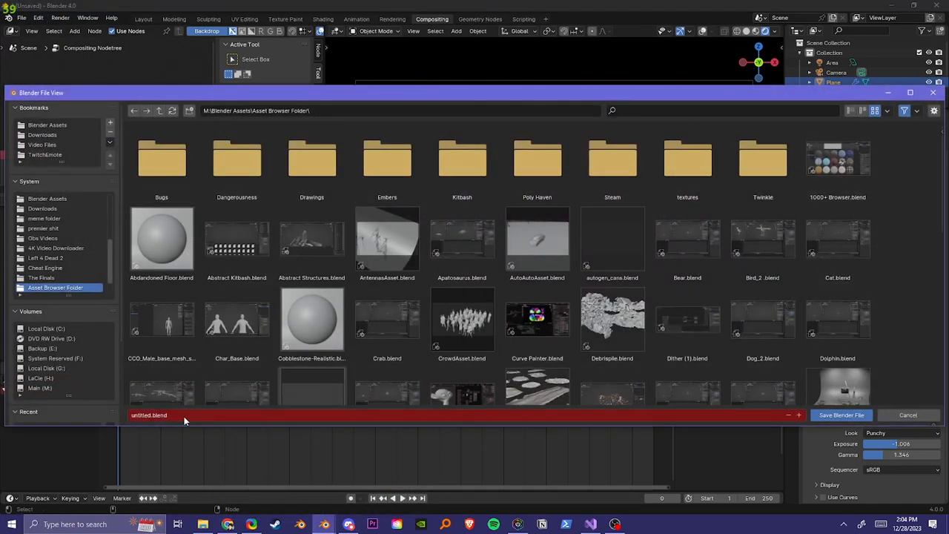
Switch to the new Blender file and delete all default objects from the scene.
key(alt+Tab)
key(a)
key(Delete)
Add a camera and align it to the front orthographic view.
middle_drag(373, 286, 481, 301)
key(KP_7)
key(KP_5)
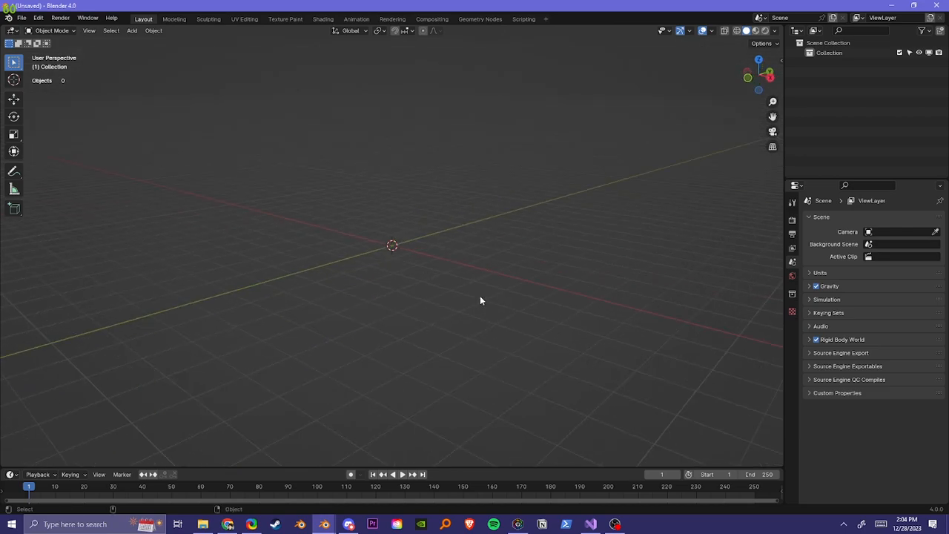
key(KP_1)
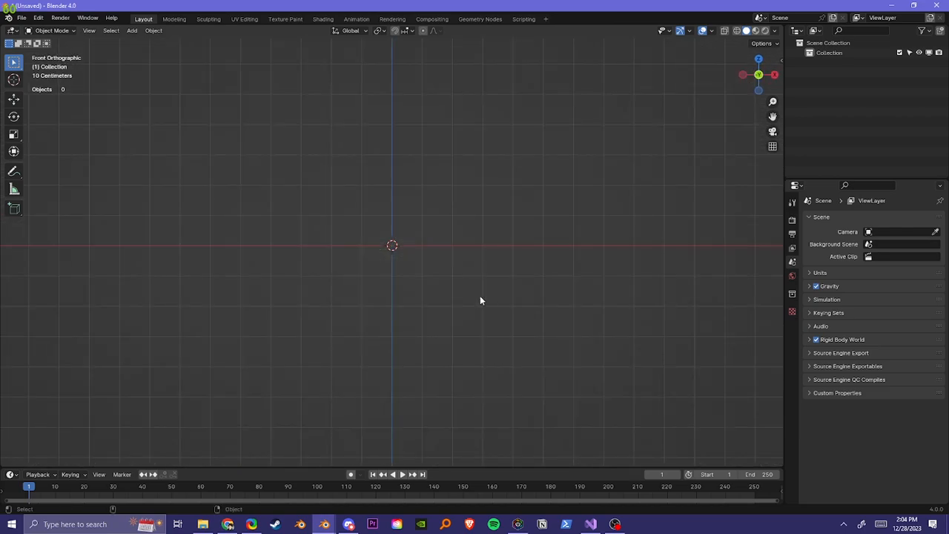
key(shift+a)
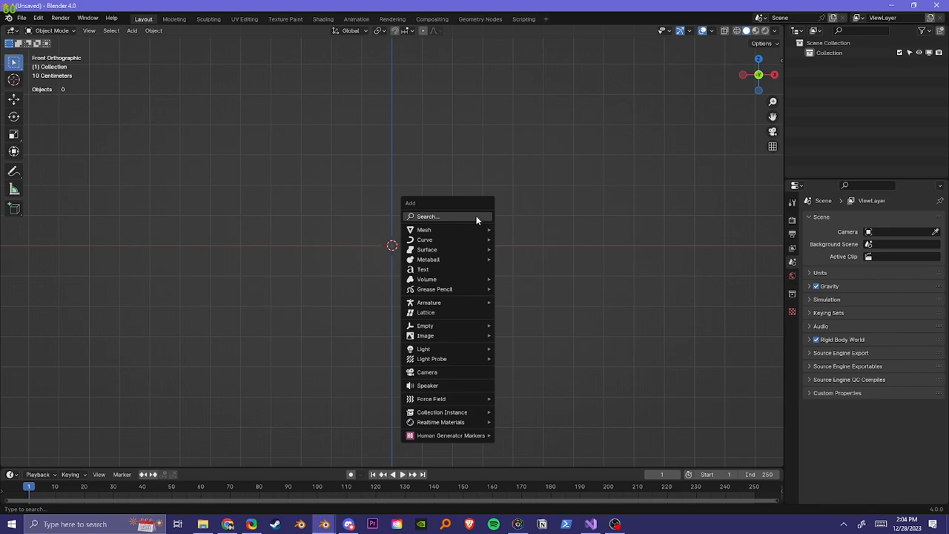
text(camera)
key(Return)
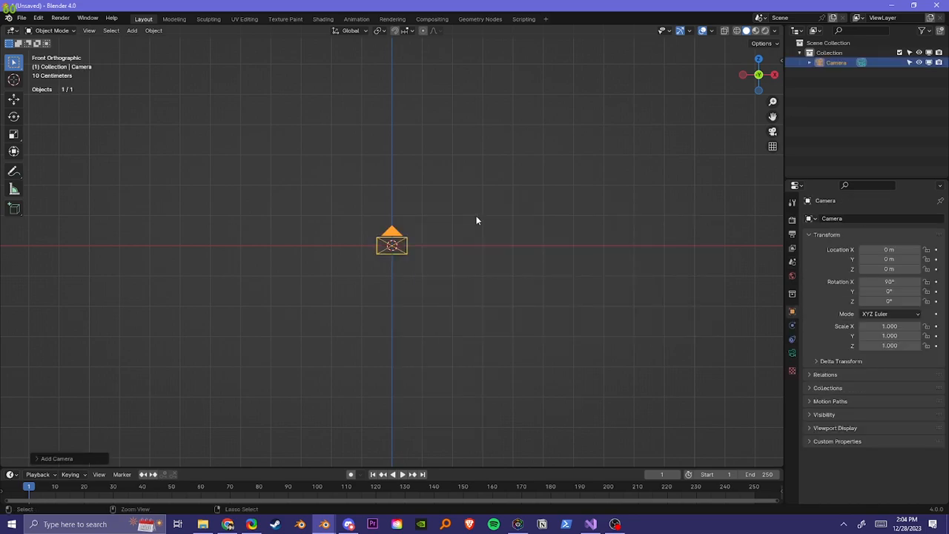
key(ctrl+alt+KP_0)
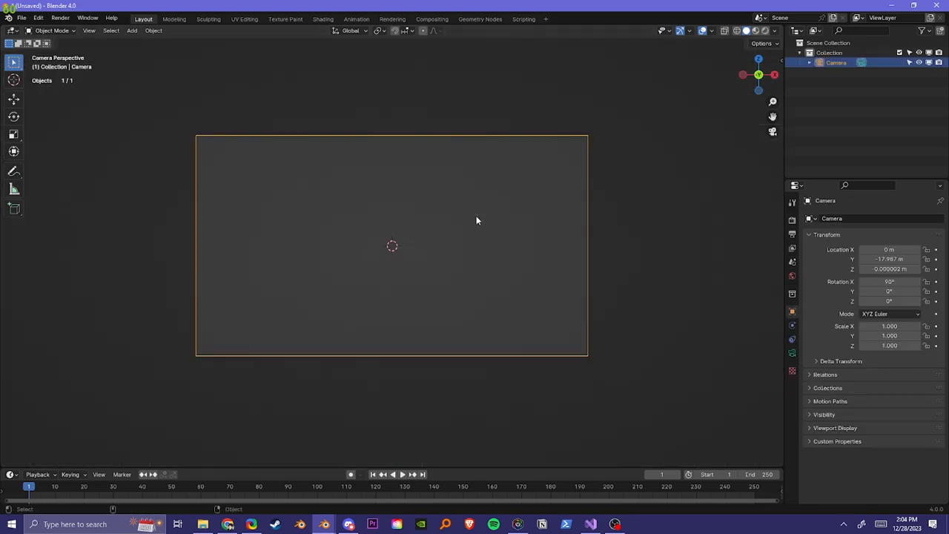
Raise the camera about 1.56 m along the Z axis.
key(g)
key(z)
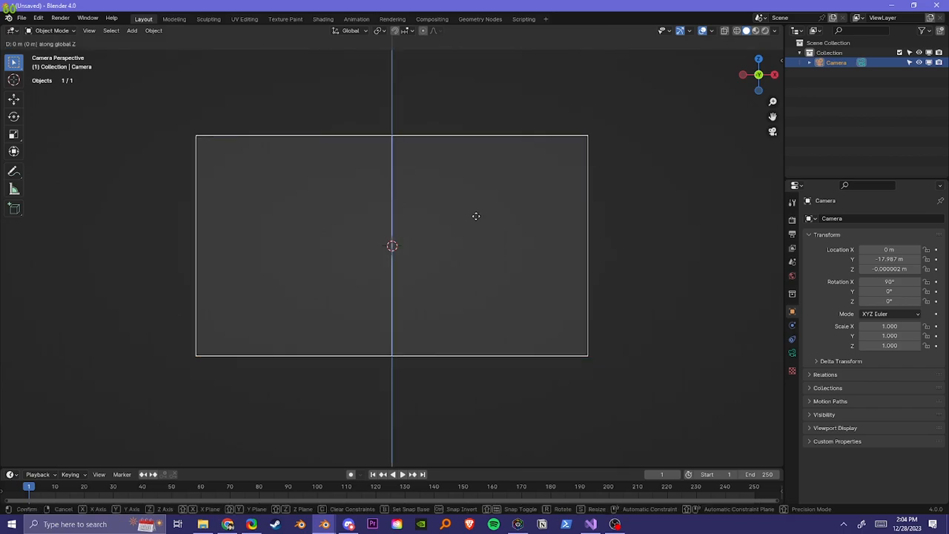
click(468, 47)
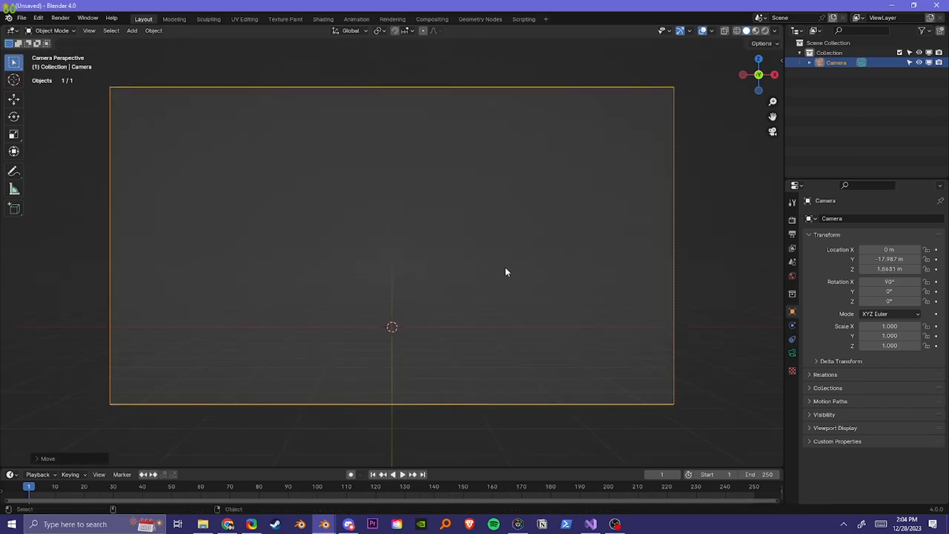
Add a text object at the origin and rotate it 90° about X so it stands upright.
key(shift+a)
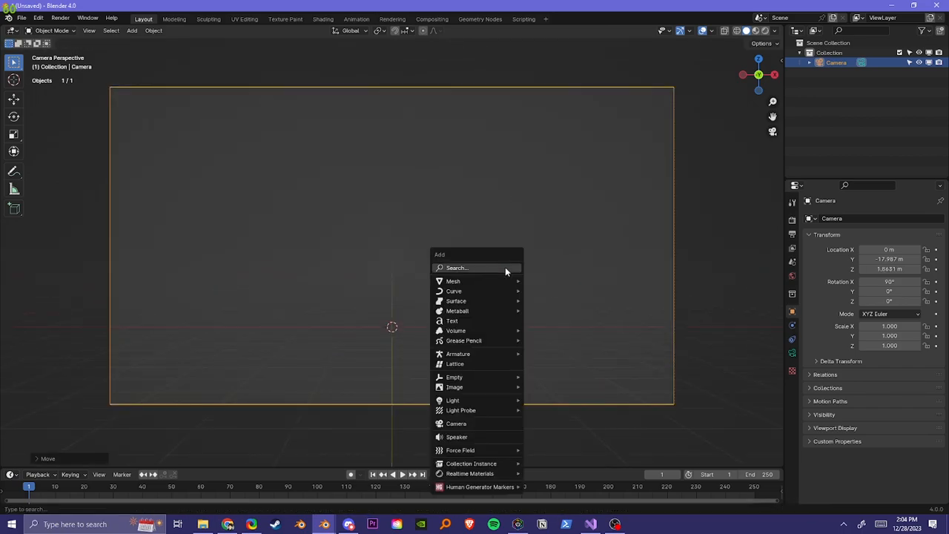
click(473, 320)
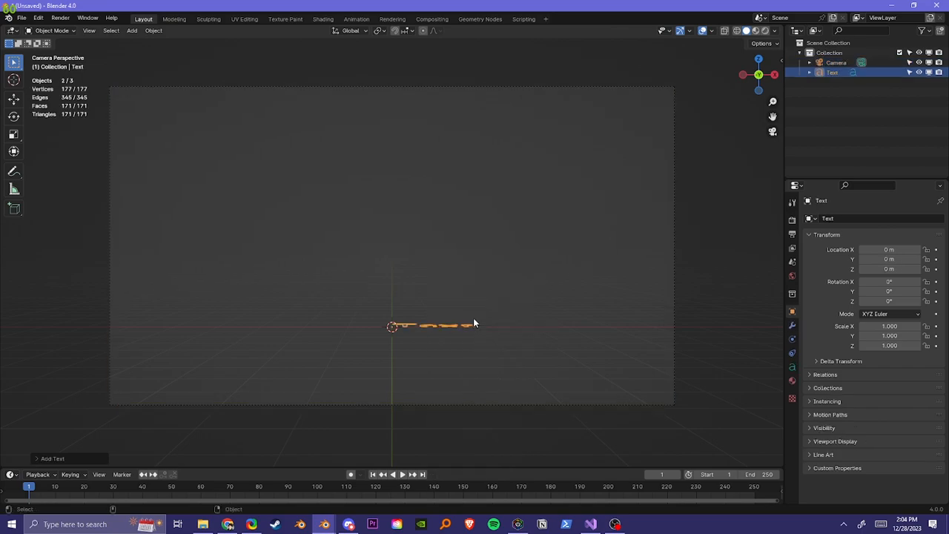
click(792, 367)
text(rx90)
key(Return)
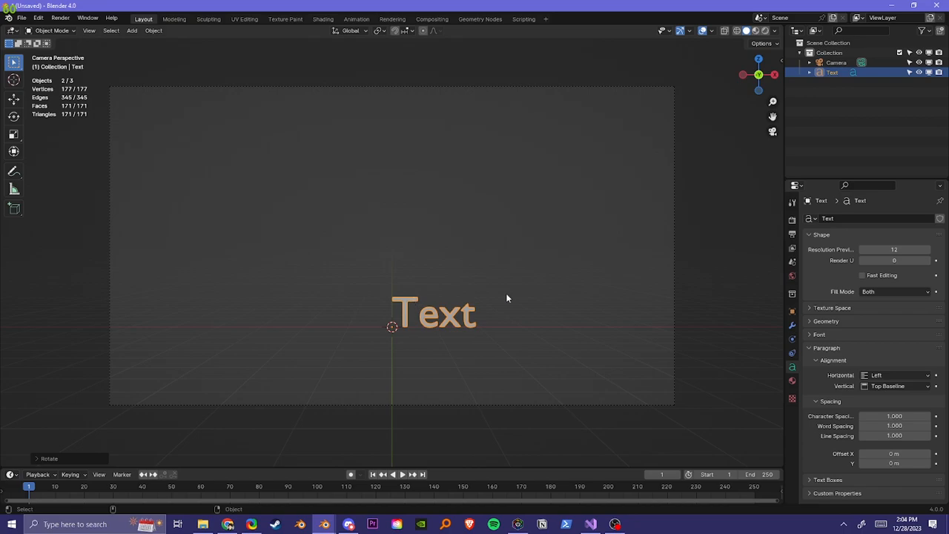
key(g)
key(x)
key(Escape)
Set the text's horizontal alignment to Center and replace its wording with RETRO FUTURE.
click(896, 376)
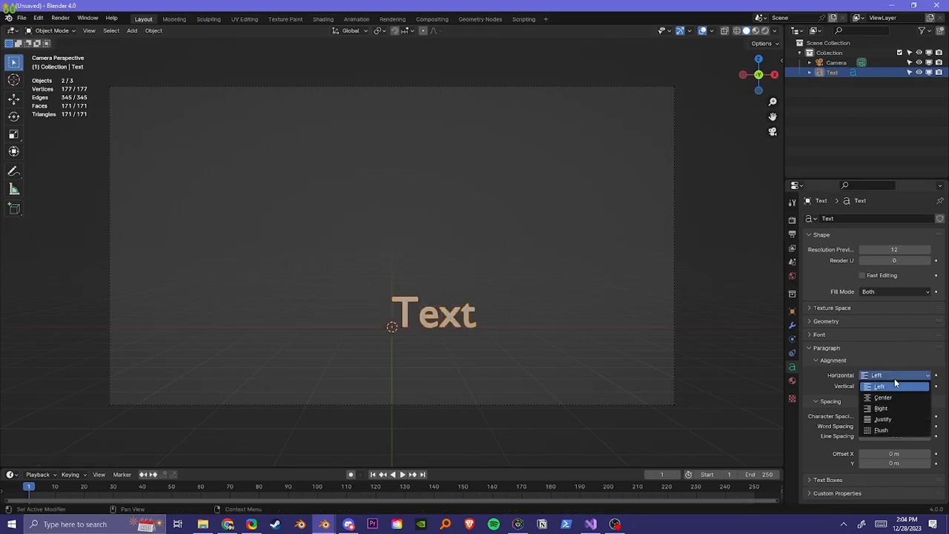
click(885, 397)
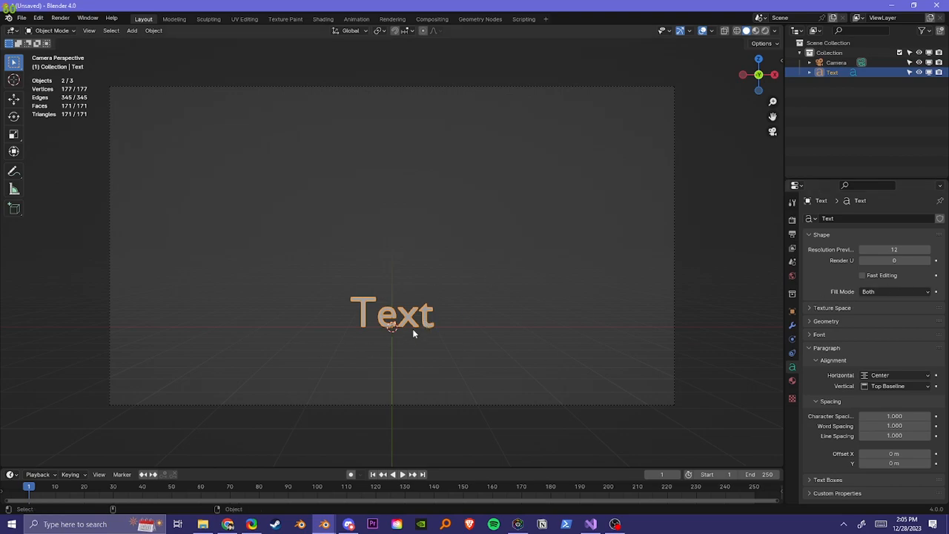
key(Tab)
key(ctrl+a)
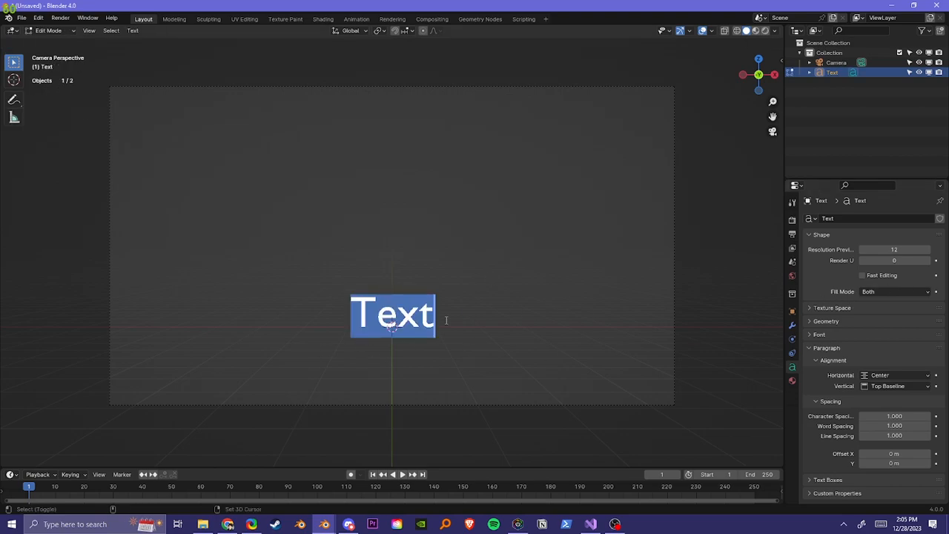
text(RETRO FUR)
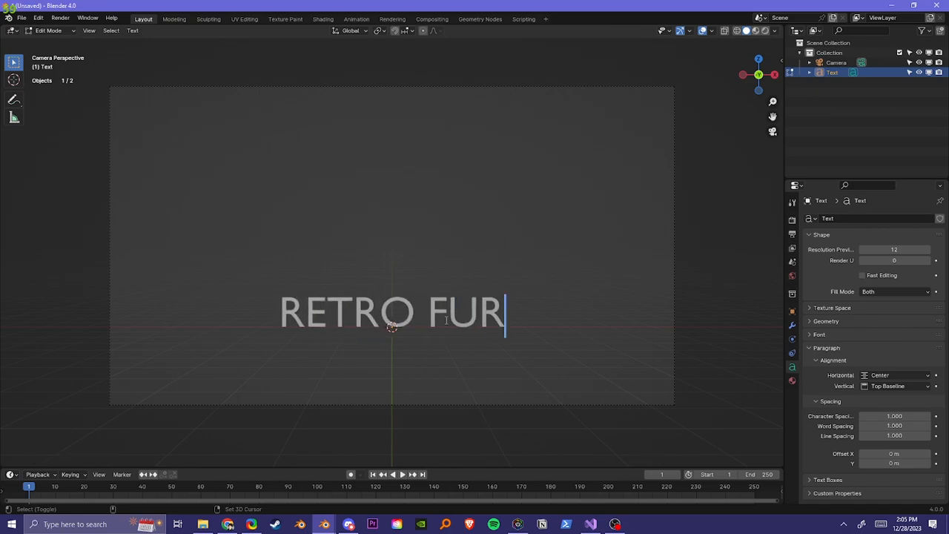
key(BackSpace)
text(TURE)
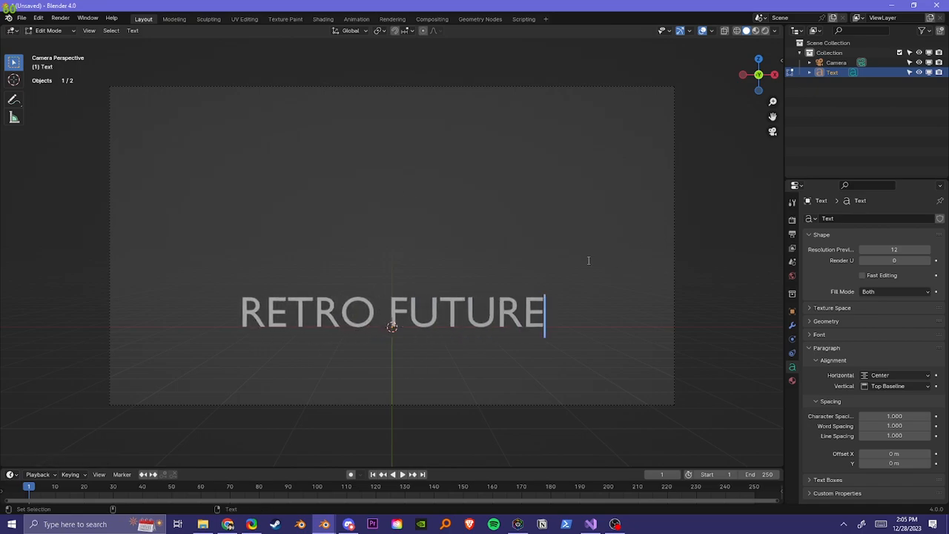
key(ctrl+a)
text(S)
key(ctrl+z)
Set the text's font size to 1.710 and move it up along Z to the middle of the camera frame.
click(820, 335)
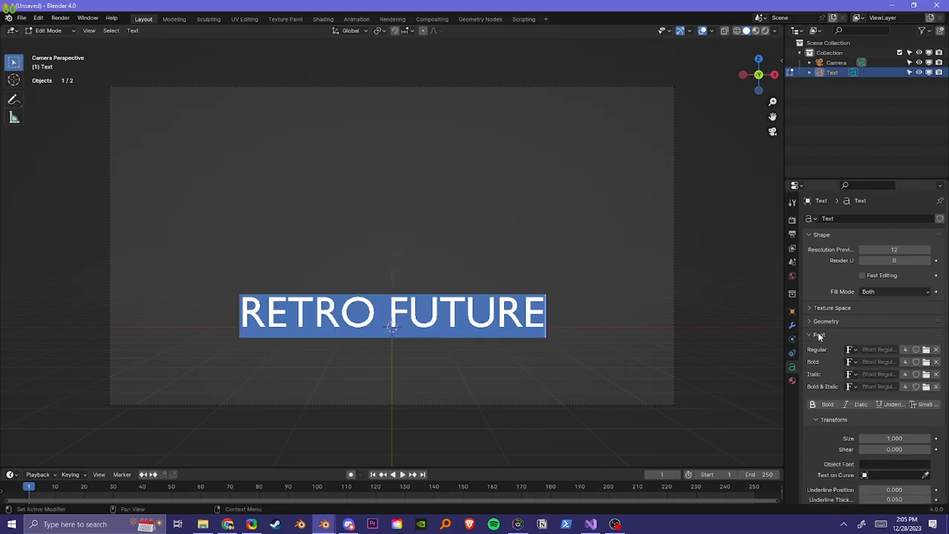
drag(894, 438, 930, 438)
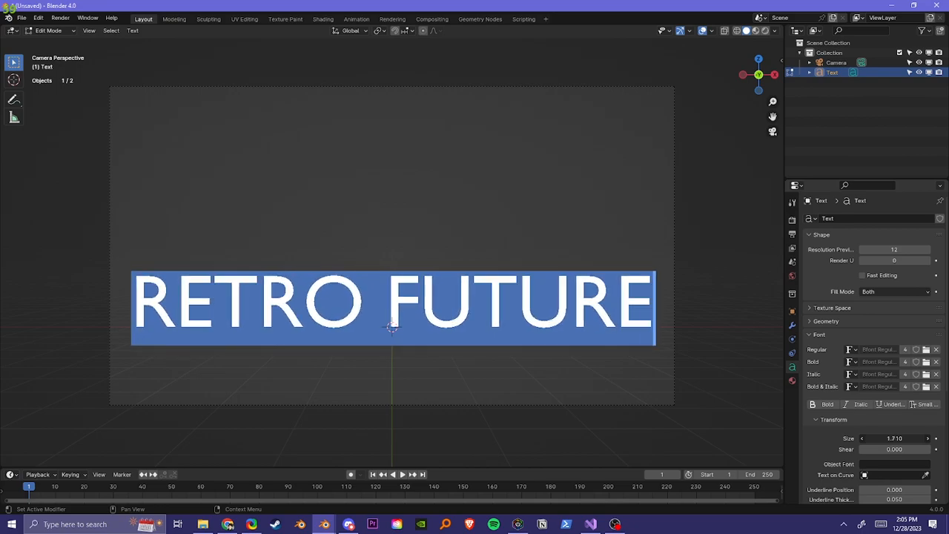
key(Tab)
key(g)
key(z)
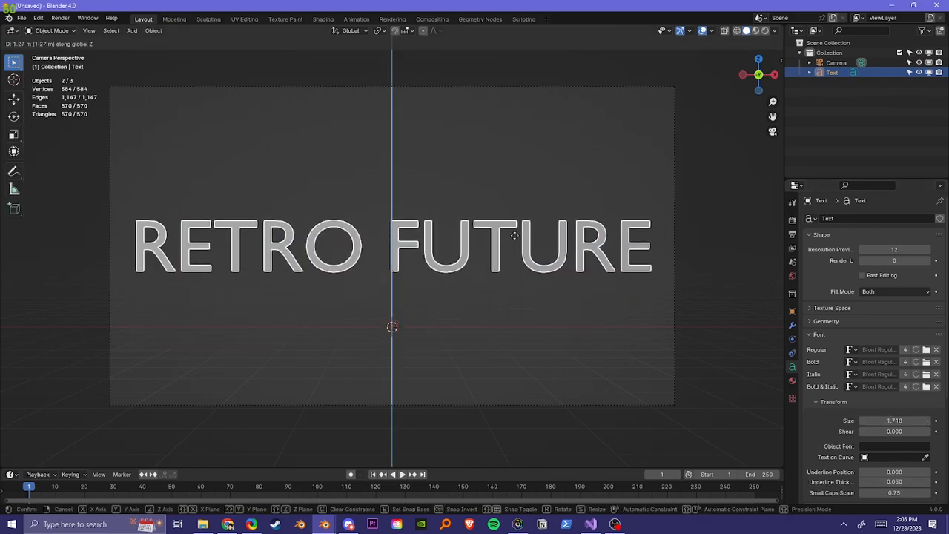
click(507, 206)
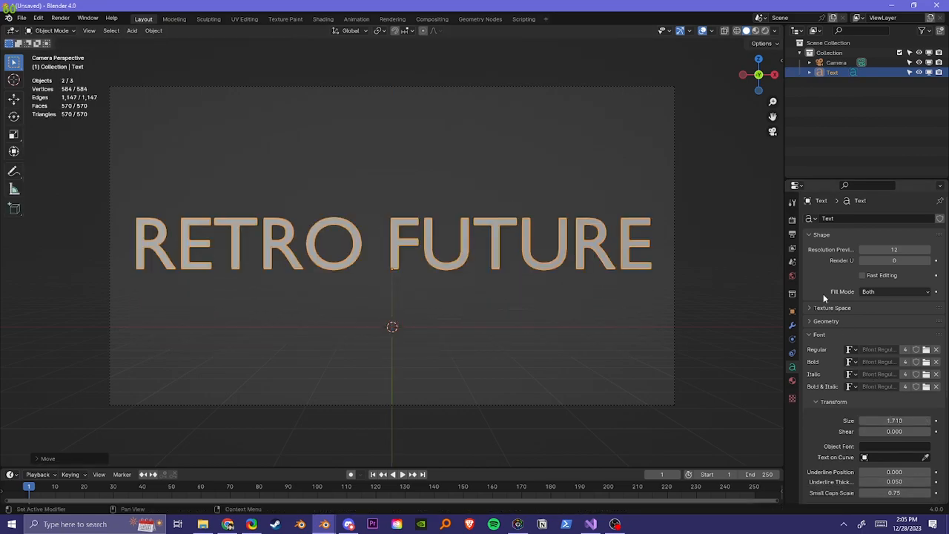
Extrude the RETRO FUTURE text by 0.1 m.
click(810, 321)
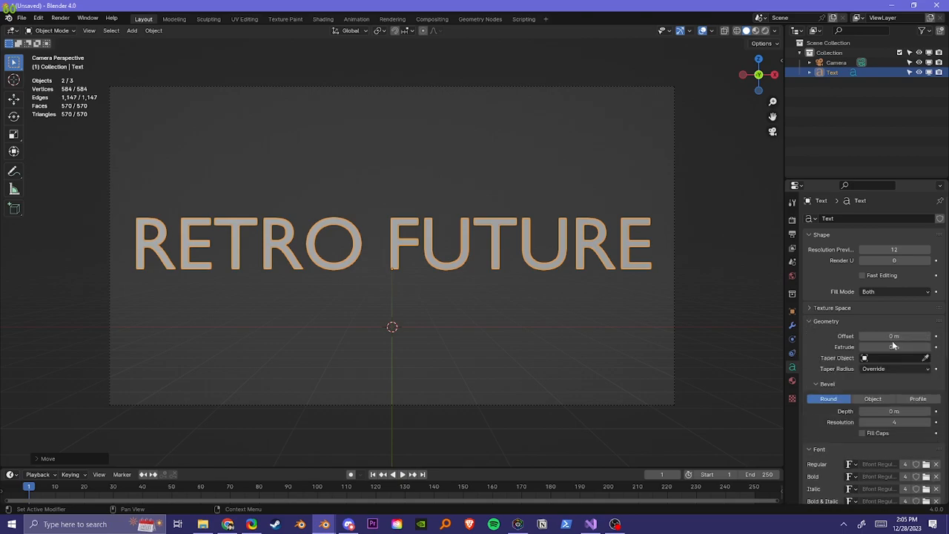
drag(893, 347, 912, 348)
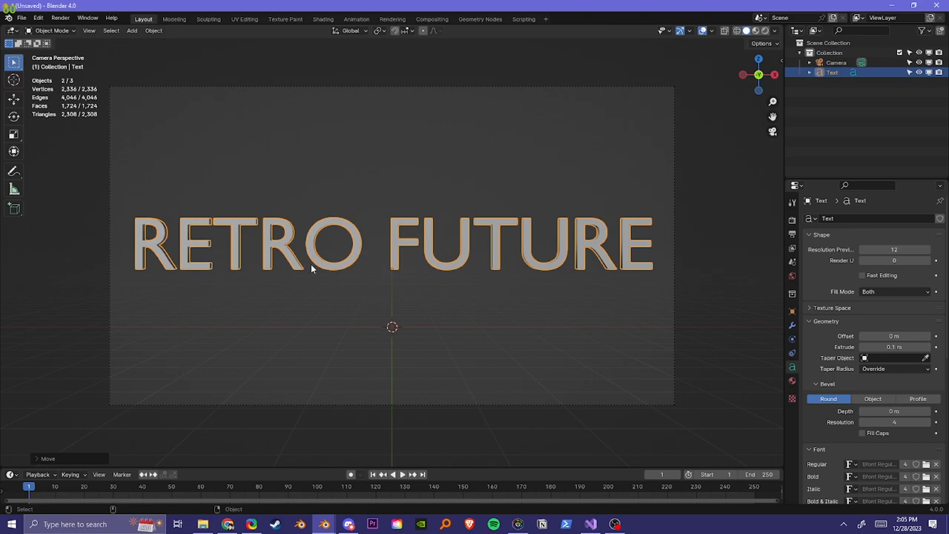
key(shift+d)
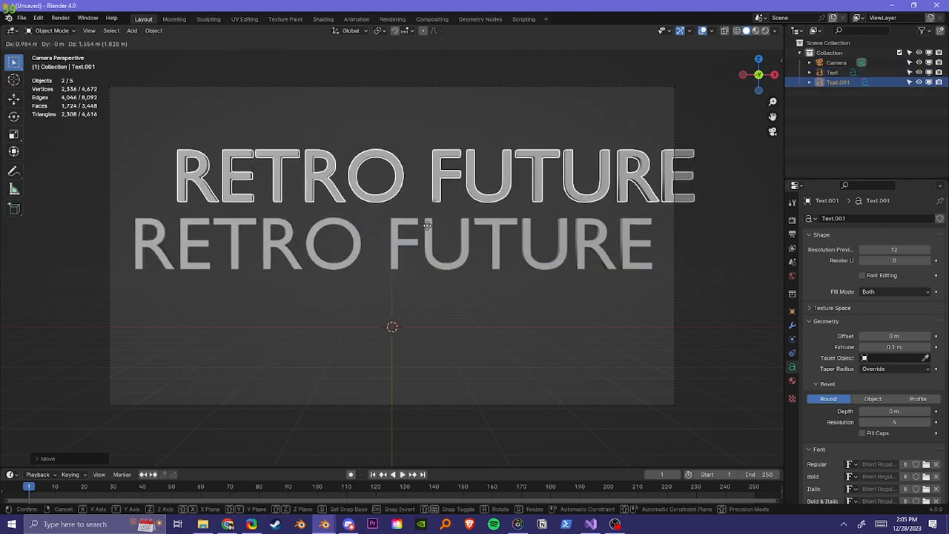
right_click(412, 245)
key(ctrl+z)
Duplicate the text in place and set the copy's fill mode to None.
key(shift+d)
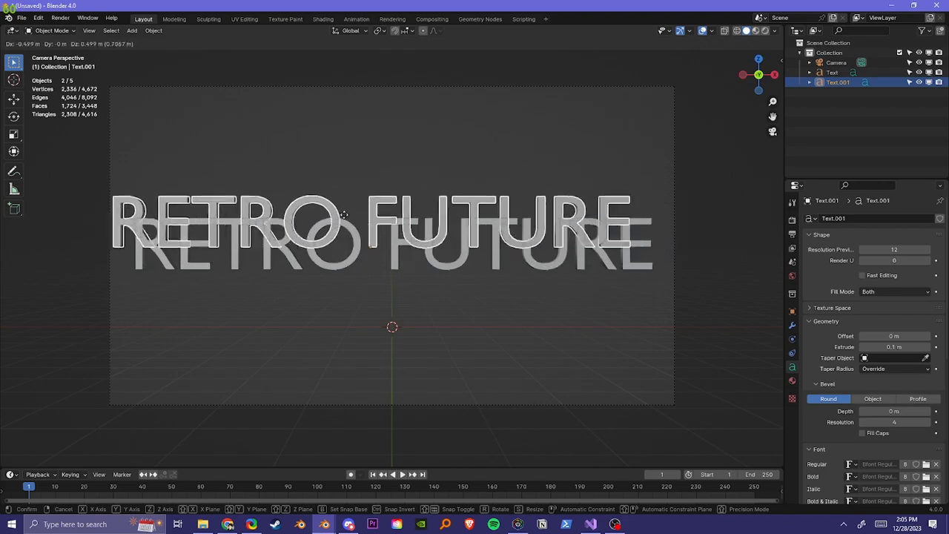
right_click(366, 171)
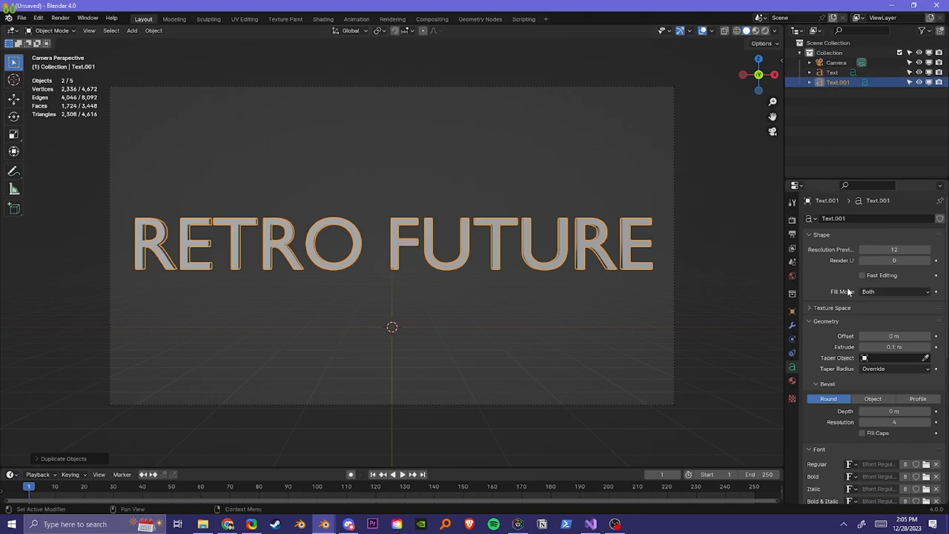
click(887, 292)
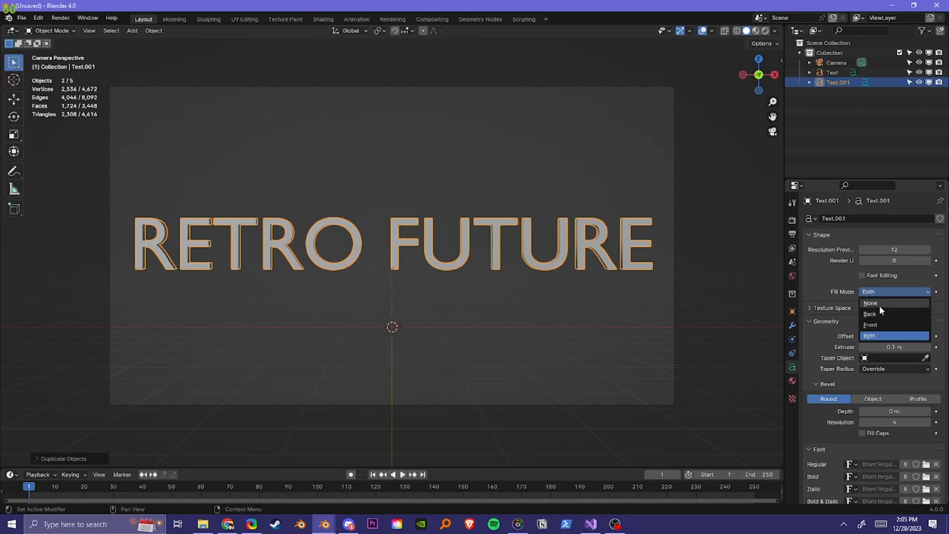
click(872, 303)
Give the unfilled text copy a bevel depth of 0.01 m and an extrude of 0.13 m.
middle_drag(660, 265, 563, 256)
scroll(380, 237, up, 7)
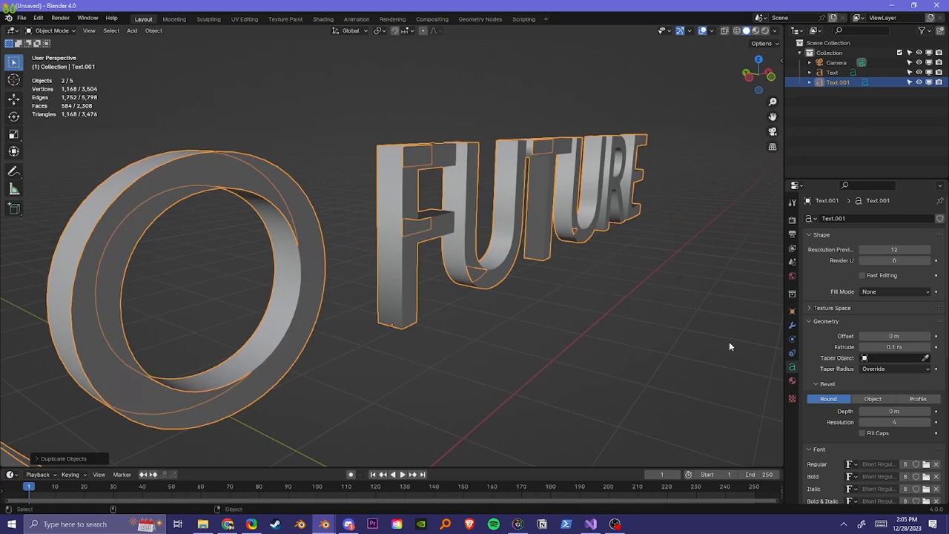
mouse_move(890, 411)
mouse_down()
mouse_move(909, 412)
mouse_move(886, 412)
mouse_up()
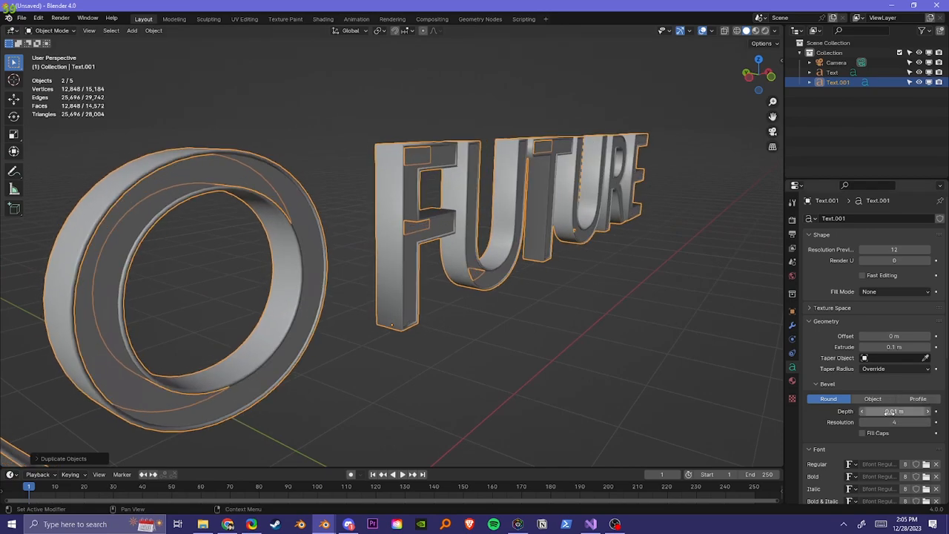
drag(894, 346, 919, 347)
click(507, 334)
middle_drag(500, 333, 396, 260)
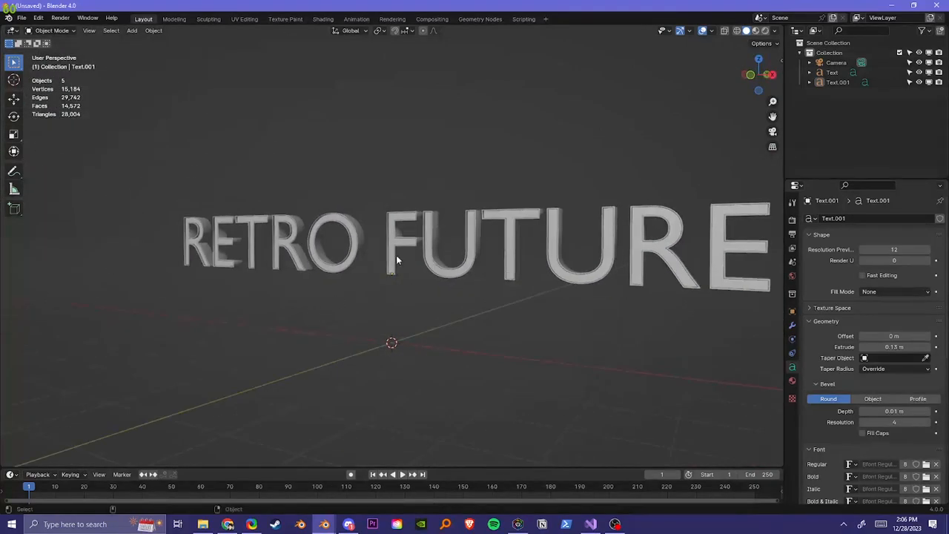
Select the beveled outline copy of the text and create a new material for it in the Shading workspace.
click(460, 237)
middle_drag(603, 154, 895, 126)
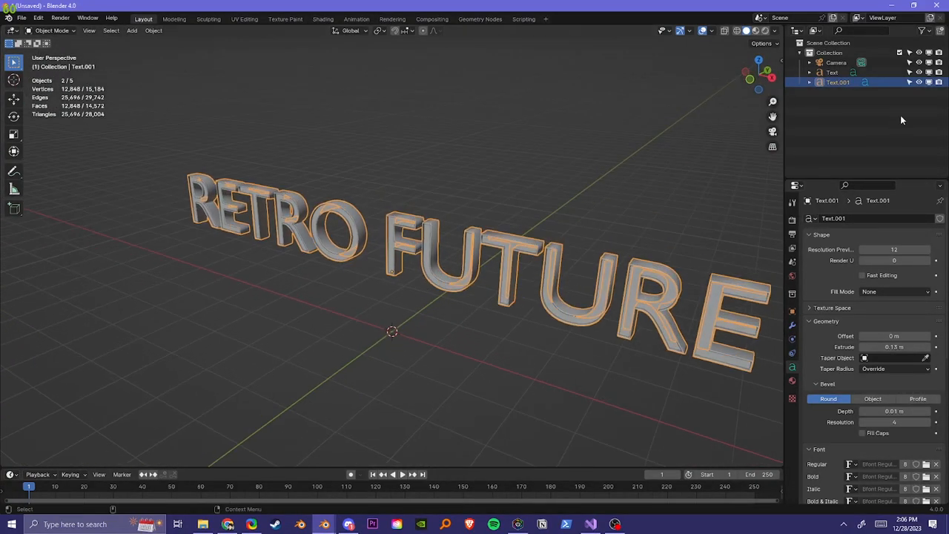
middle_drag(386, 217, 493, 200)
middle_drag(128, 314, 267, 289)
click(323, 19)
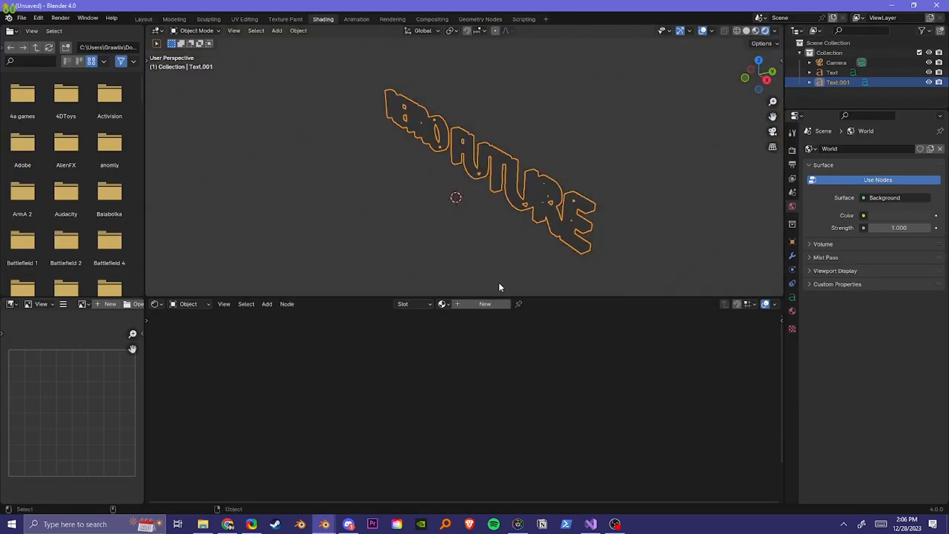
click(485, 304)
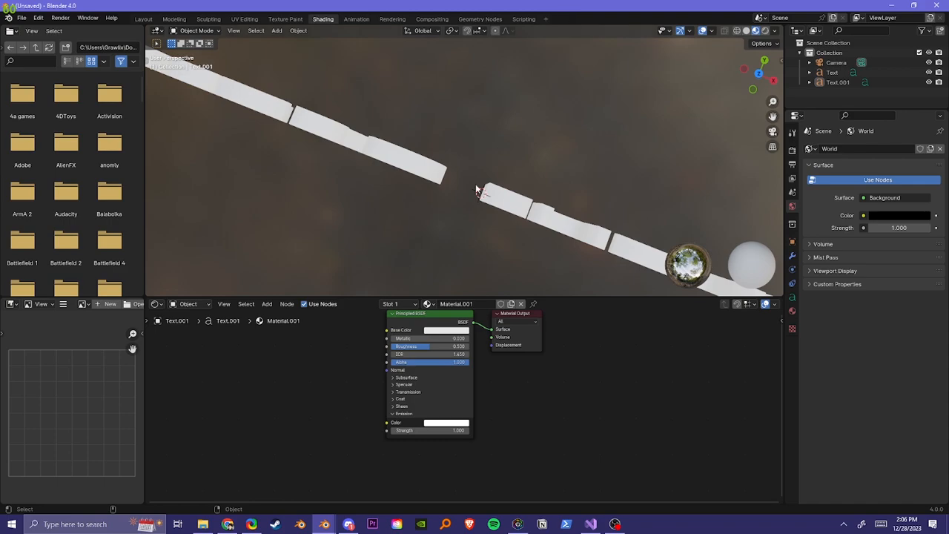
Add a Color Ramp node feeding the outline material's Base Color and set Metallic to 1.
key(shift+a)
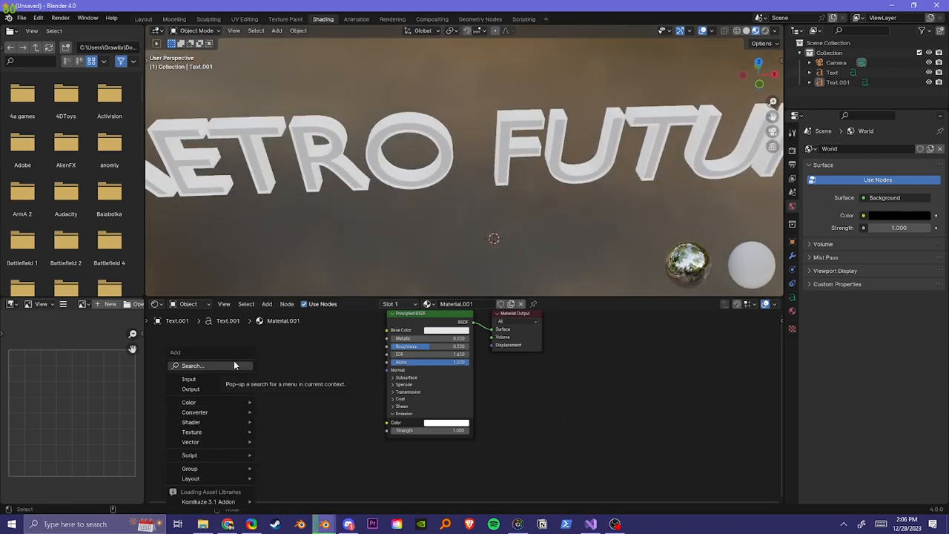
click(235, 364)
text(co)
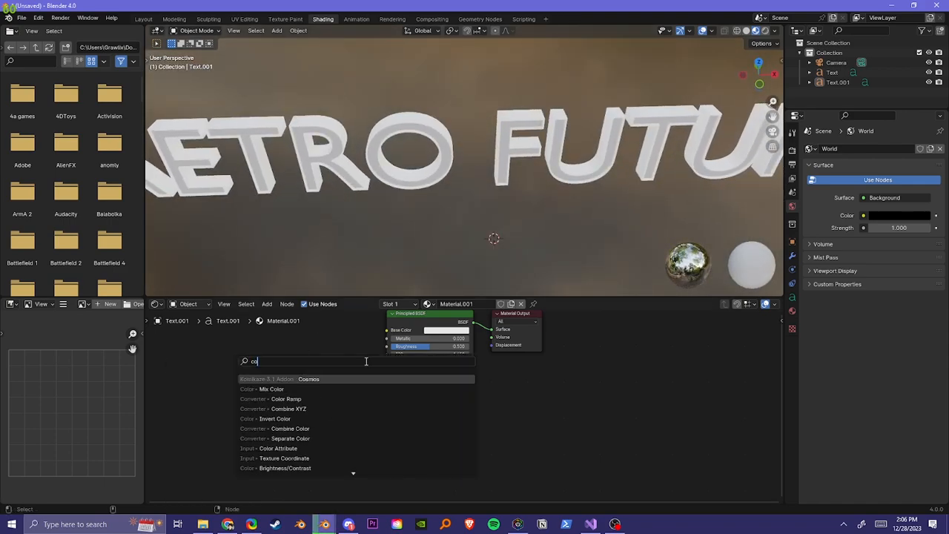
key(Down)
key(Return)
click(363, 375)
mouse_move(363, 374)
mouse_down()
mouse_move(384, 335)
mouse_move(386, 354)
mouse_move(505, 344)
mouse_up()
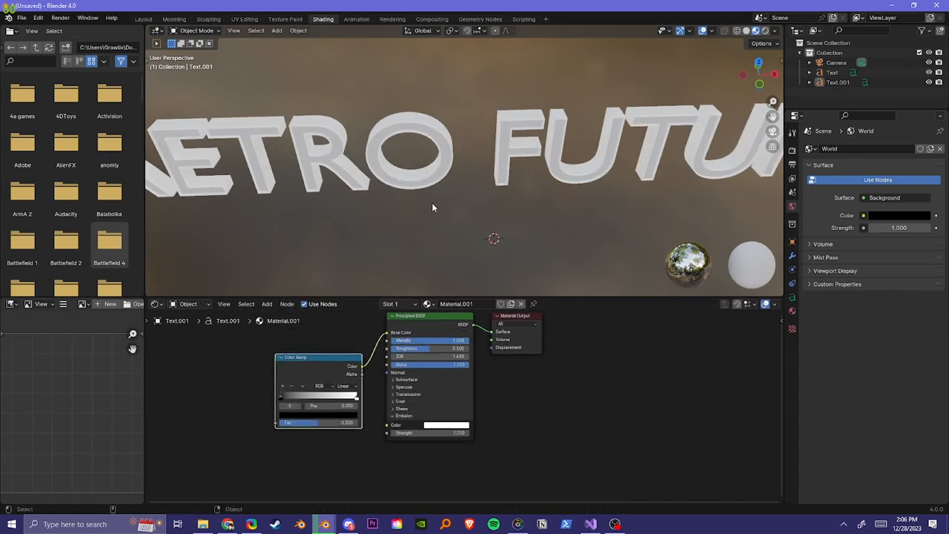
Set the outline material's Emission Strength to 0 and its Roughness to about 0.11.
middle_drag(432, 204, 432, 189)
drag(445, 431, 404, 432)
middle_drag(314, 61, 472, 338)
drag(437, 350, 408, 350)
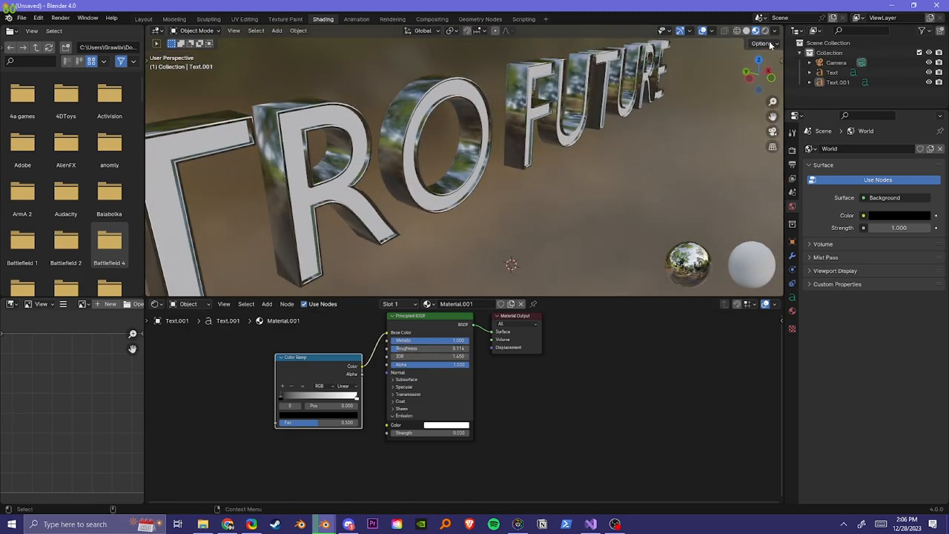
Switch the viewport to rendered shading and add a Sun light to the scene.
click(765, 31)
key(shift+a)
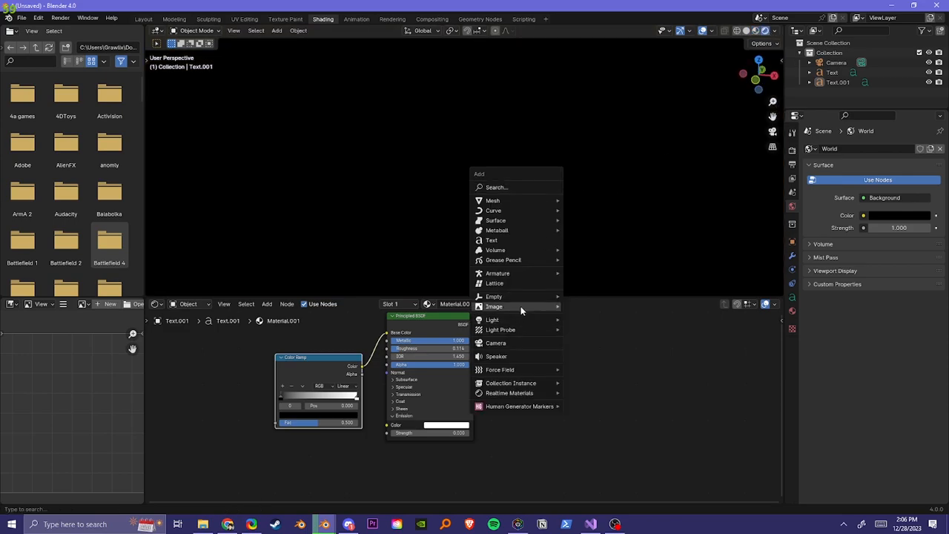
mouse_move(523, 319)
click(597, 331)
middle_drag(541, 271, 525, 258)
scroll(525, 258, down, 3)
drag(478, 262, 549, 273)
scroll(601, 170, up, 5)
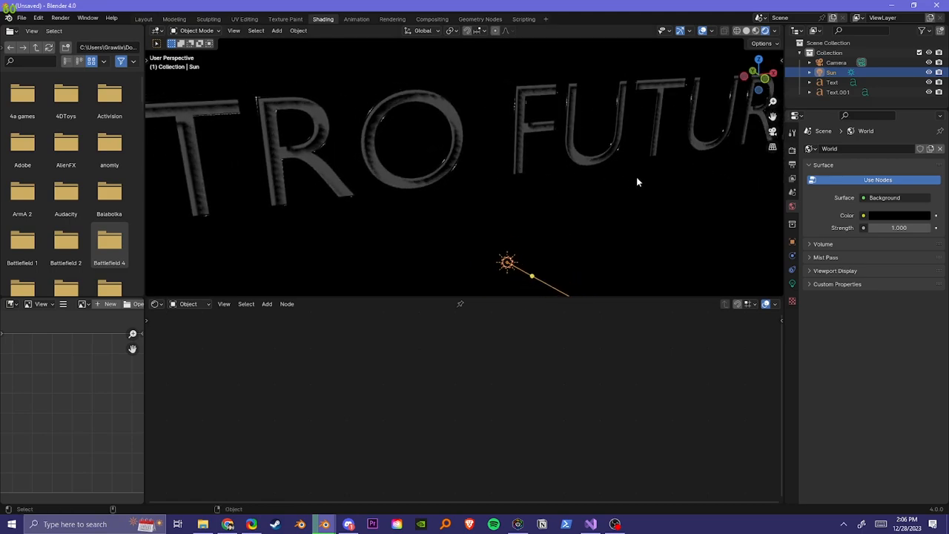
Select the filled text and create a new material for it.
click(445, 129)
middle_drag(377, 194, 415, 181)
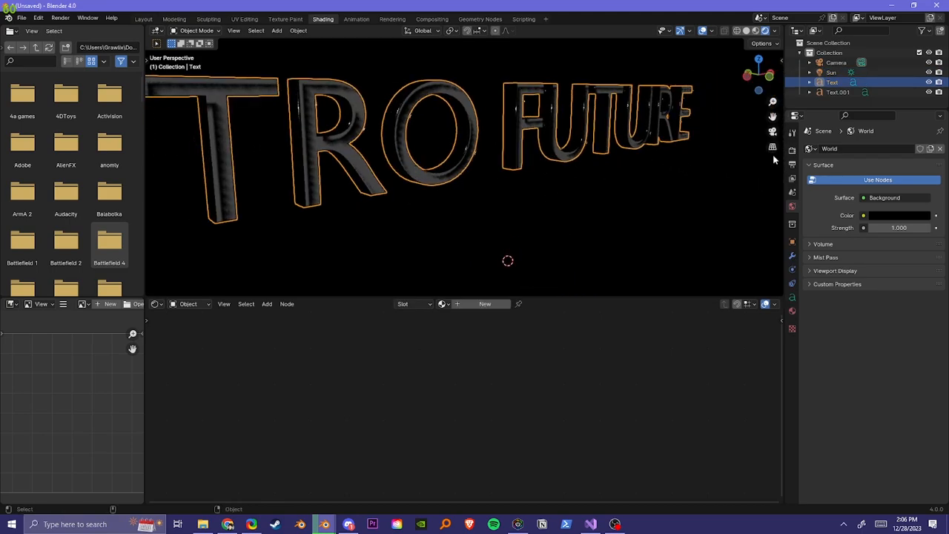
key(g)
right_click(573, 193)
click(485, 304)
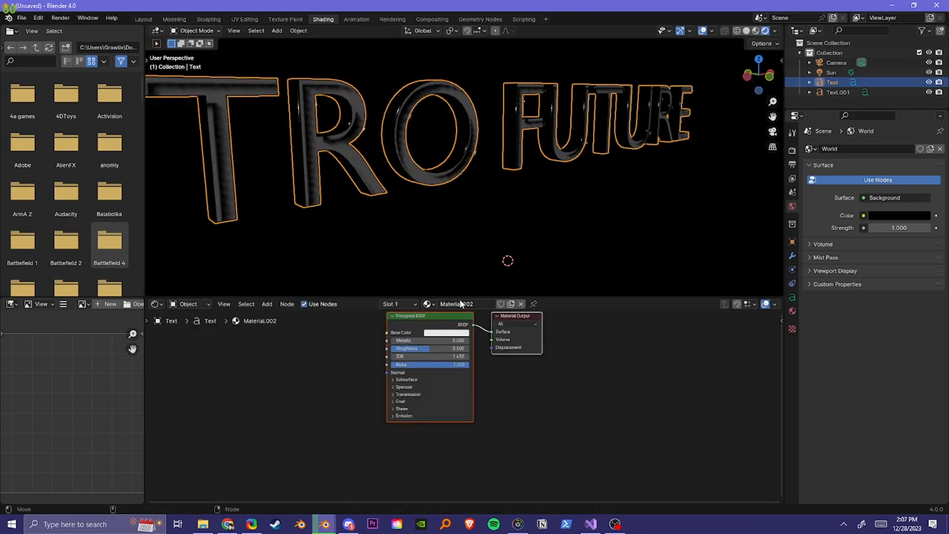
Add a Gradient Texture with Texture Coordinate and Mapping nodes, plus a Color Ramp, to the filled text's material.
middle_drag(584, 400, 694, 429)
scroll(392, 406, down, 1)
key(shift+a)
mouse_move(393, 408)
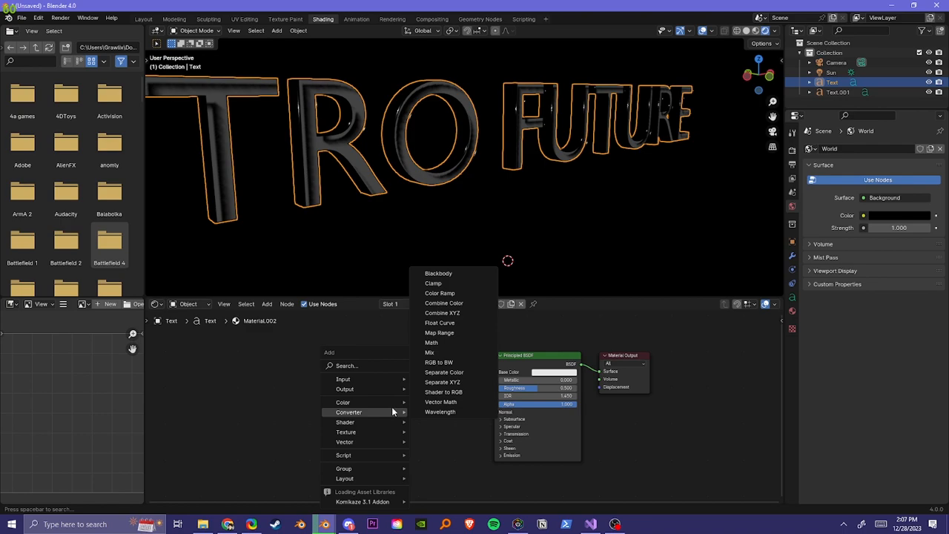
text(gra)
key(Return)
click(295, 400)
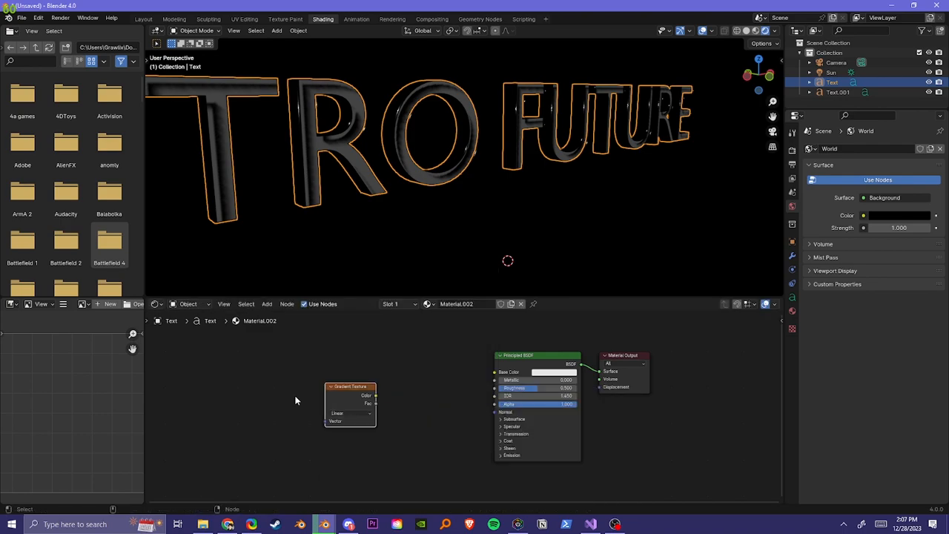
key(shift+a)
click(427, 363)
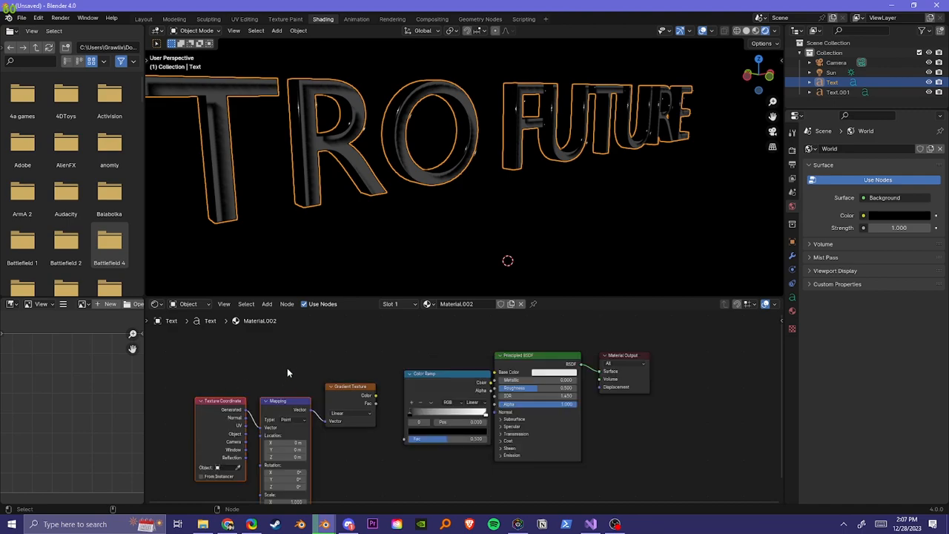
Move the Texture Coordinate and Mapping nodes away from the Gradient Texture node.
middle_drag(287, 368, 342, 354)
drag(251, 371, 321, 439)
key(g)
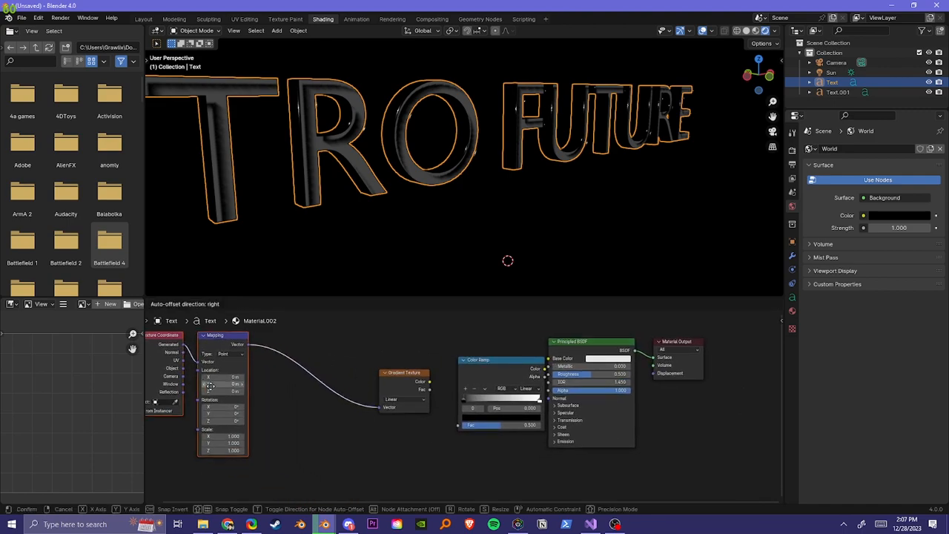
click(260, 412)
scroll(448, 440, up, 2)
middle_drag(429, 438, 599, 417)
Look up the Node Wrangler add-on in the preferences by searching the add-ons for "node".
click(38, 18)
click(37, 18)
click(38, 18)
click(81, 145)
click(278, 40)
text(node)
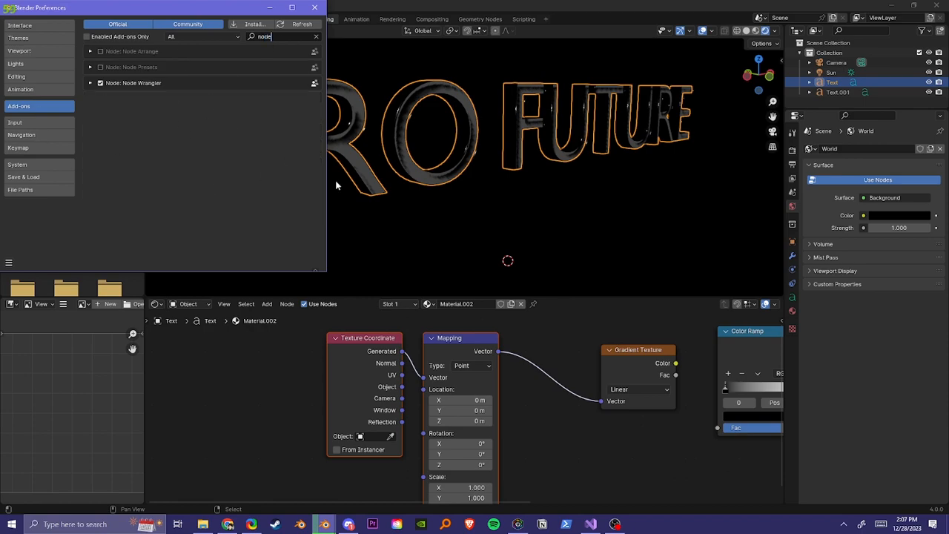
click(322, 7)
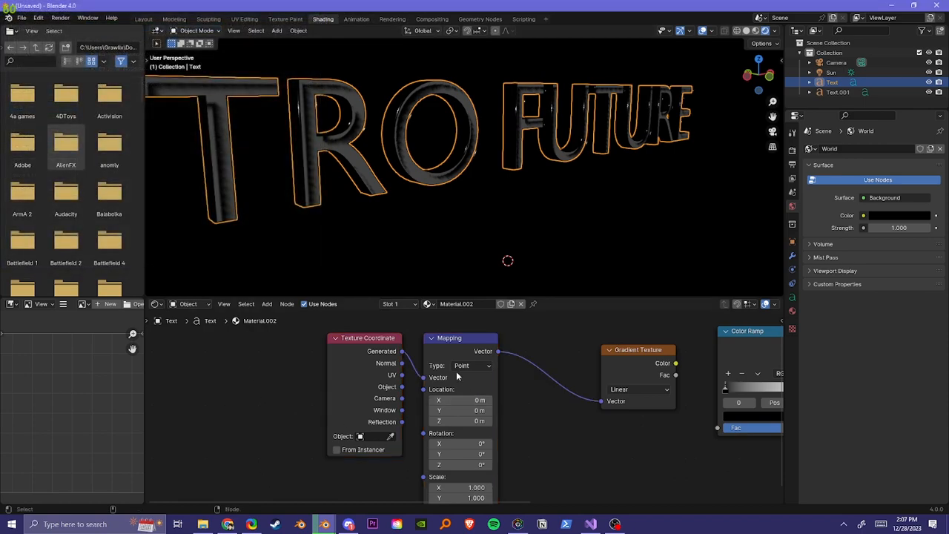
Undo the mapping setup, add the Texture Coordinate and Mapping nodes to the Gradient Texture again, and space the nodes apart.
key(ctrl+z)
key(ctrl+t)
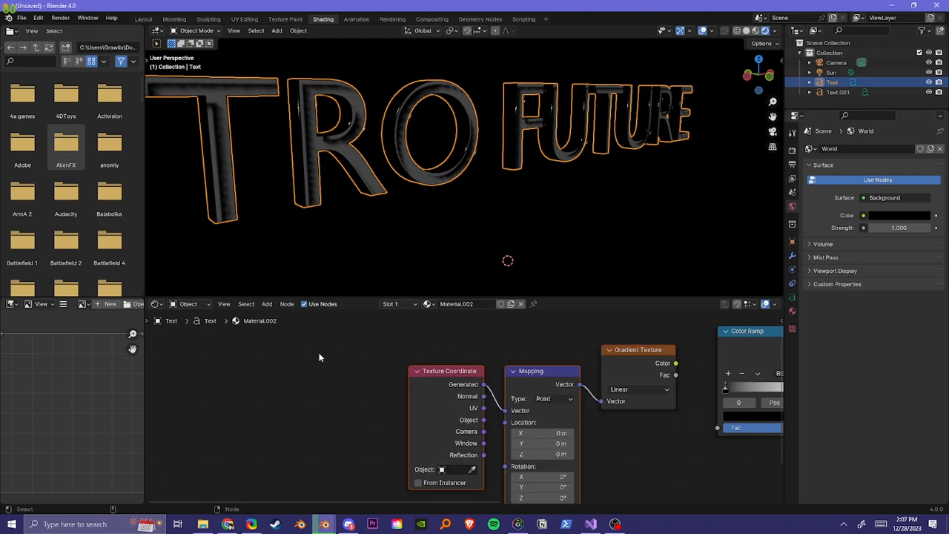
key(g)
click(374, 415)
shift+middle_drag(371, 411, 407, 394)
drag(324, 347, 251, 350)
shift+middle_drag(373, 355, 482, 352)
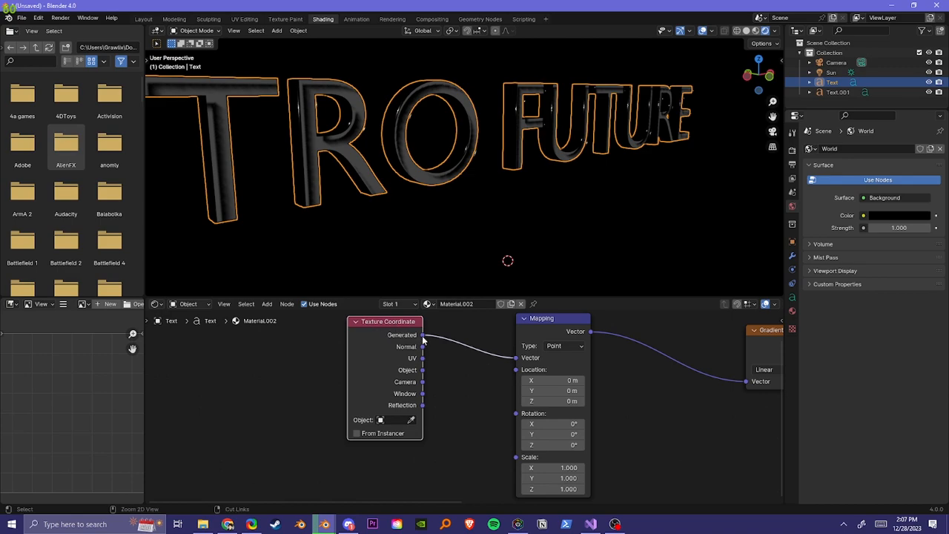
Feed the Mapping node from the Window coordinates and connect the Gradient Texture's Color to the Color Ramp's Fac.
drag(422, 337, 427, 399)
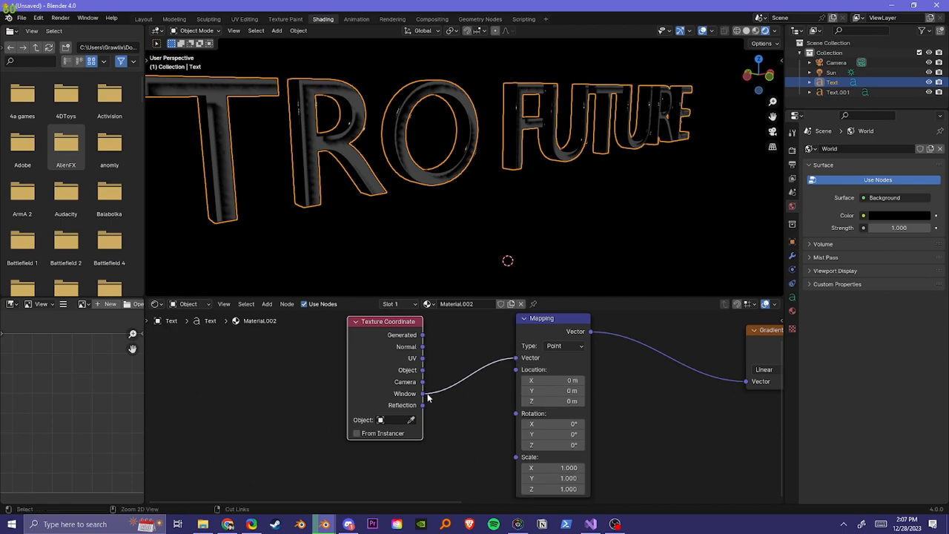
middle_drag(583, 253, 525, 240)
middle_drag(675, 336, 287, 340)
drag(426, 347, 469, 411)
drag(397, 333, 315, 352)
drag(528, 322, 416, 338)
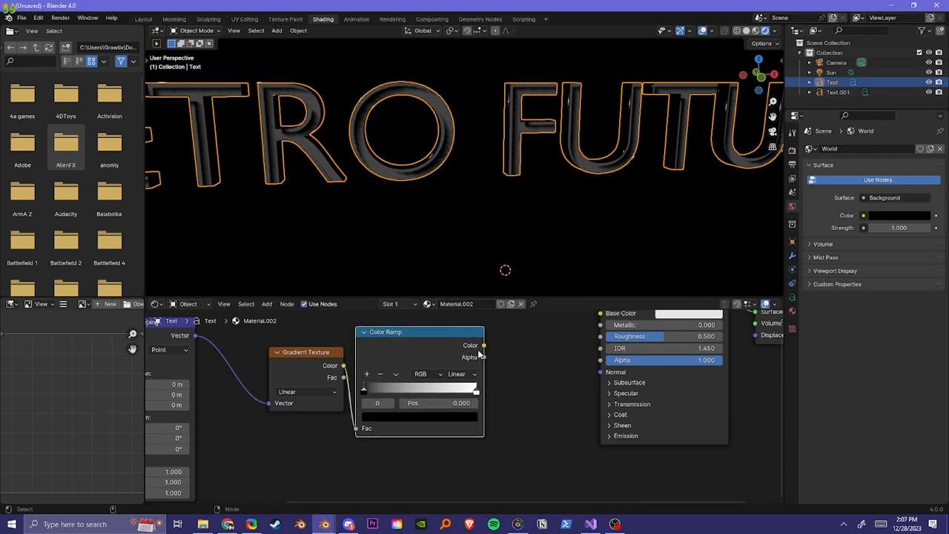
Connect the Color Ramp's Color output to both the Base Color and the Emission Color of the Principled BSDF.
drag(484, 347, 608, 382)
middle_drag(608, 382, 579, 282)
click(579, 435)
drag(455, 344, 571, 447)
View the text through the camera and set the filled text material's Emission Strength to 1.
key(KP_0)
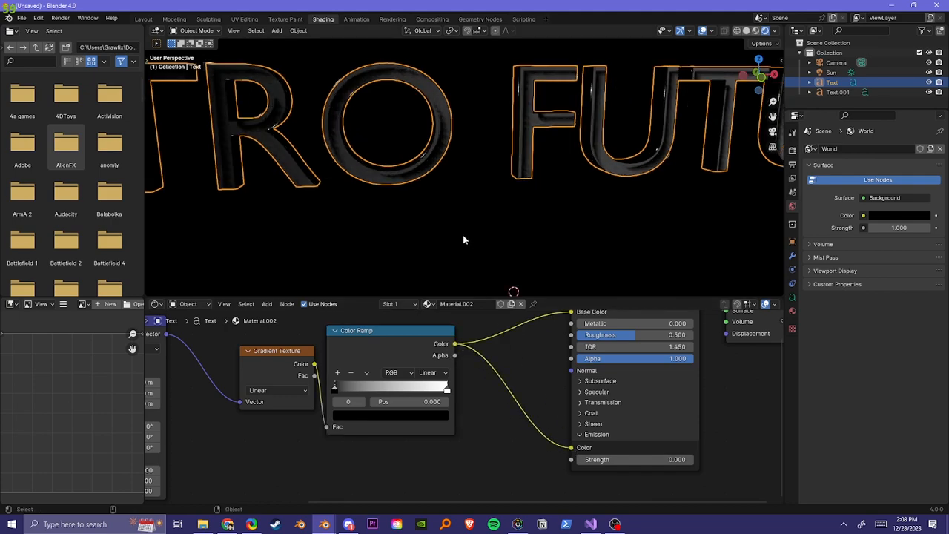
double_click(638, 459)
text(1)
key(Return)
scroll(596, 260, up, 2)
scroll(596, 256, up, 2)
shift+middle_drag(197, 170, 260, 172)
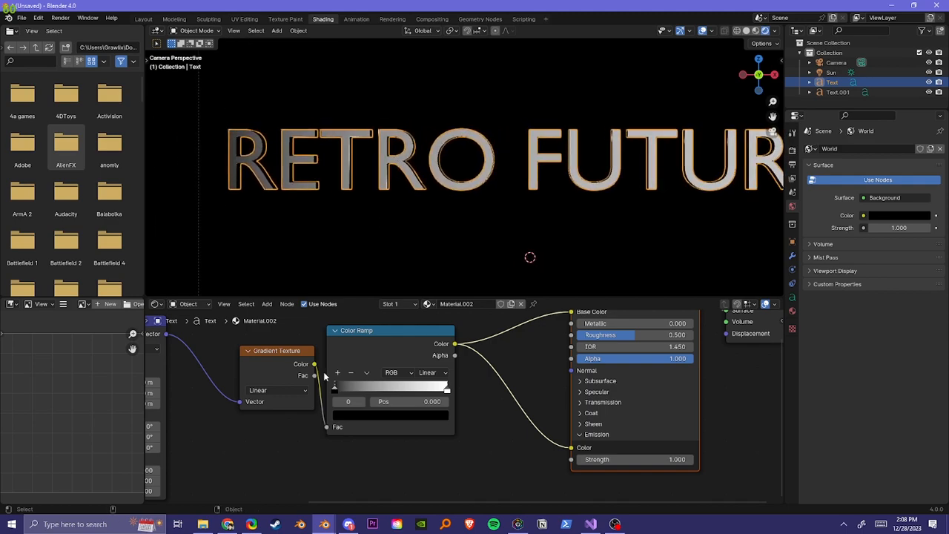
Set the Mapping node's Z rotation to -90° so the gradient runs vertically.
middle_drag(382, 337, 536, 280)
click(276, 391)
text(-90)
key(Return)
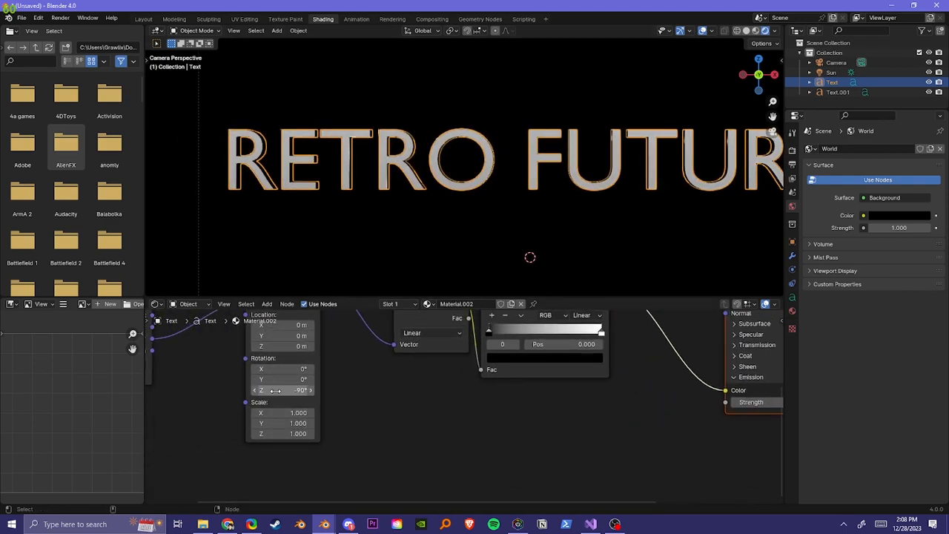
mouse_move(286, 391)
mouse_down()
mouse_move(244, 390)
mouse_move(273, 390)
mouse_up()
key(ctrl+z)
key(KP_0)
key(KP_0)
Move the Color Ramp's black stop to about 0.491 and its white stop to about 0.555.
middle_drag(490, 334, 497, 400)
drag(497, 401, 520, 399)
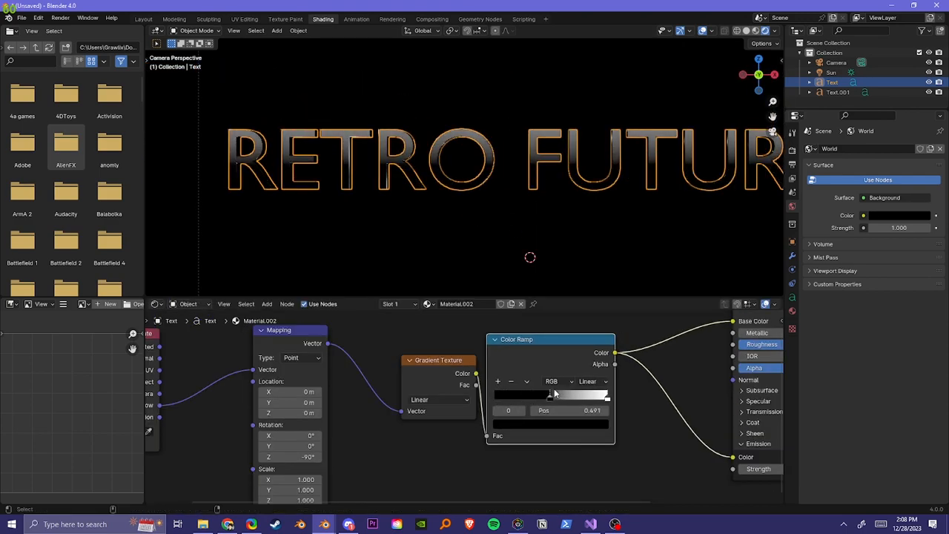
drag(607, 399, 556, 398)
scroll(357, 126, up, 5)
scroll(357, 122, up, 3)
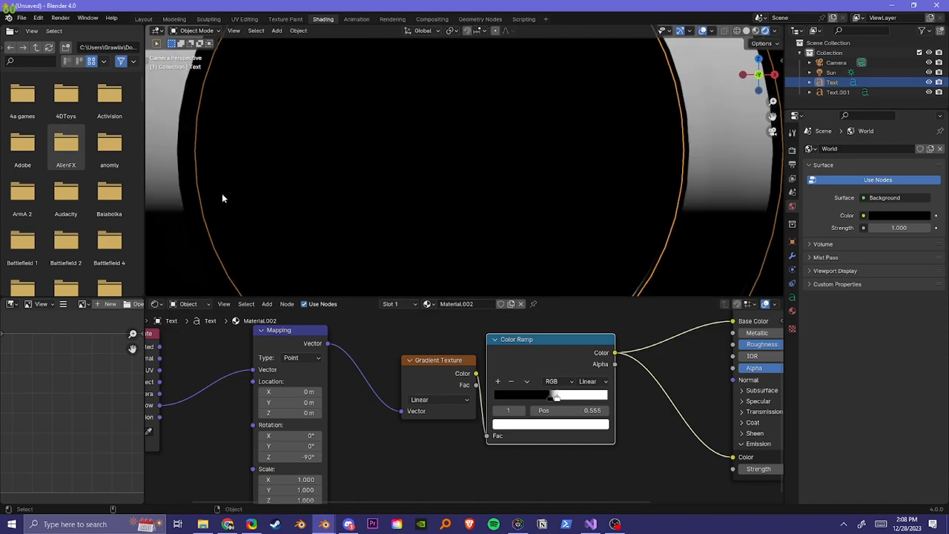
shift+middle_drag(222, 193, 466, 165)
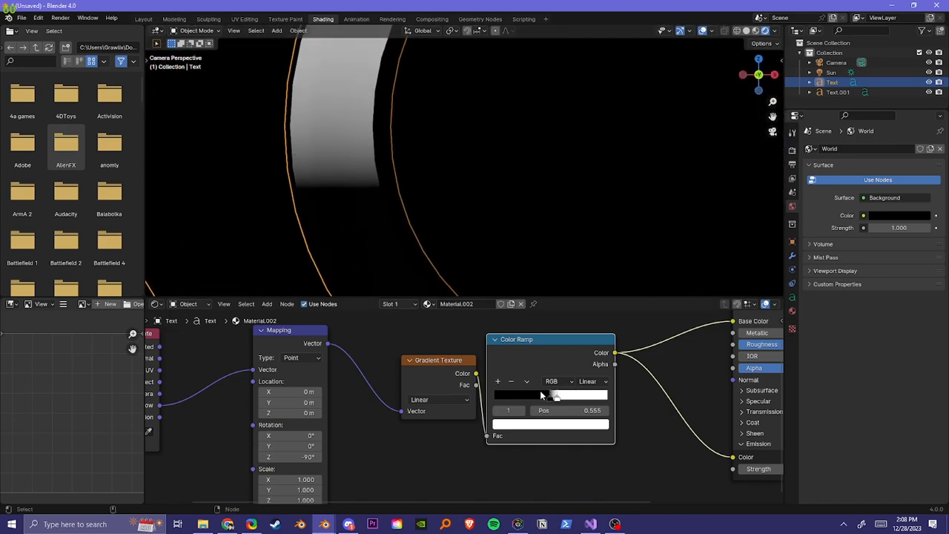
scroll(584, 388, up, 4)
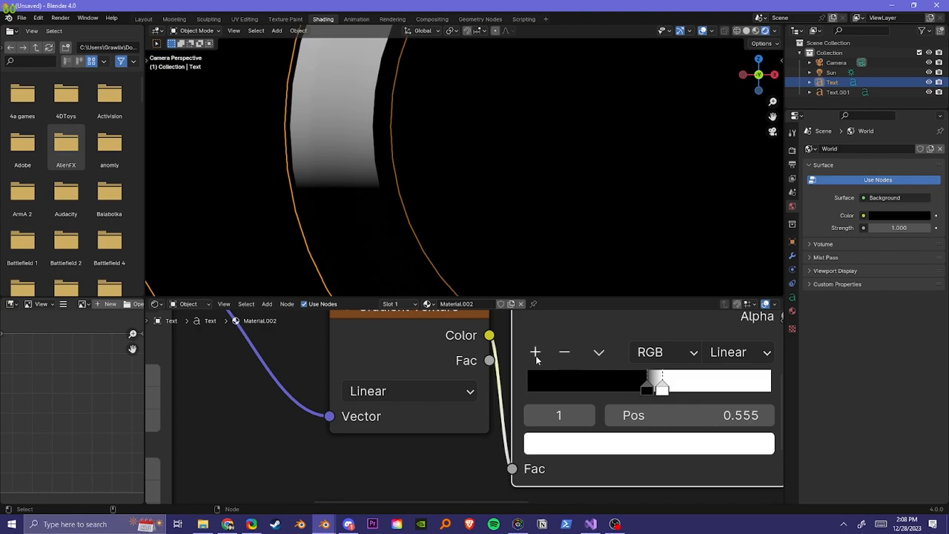
Add a third Color Ramp stop at position 0 and color it bright blue.
click(535, 353)
drag(595, 391, 528, 380)
click(563, 445)
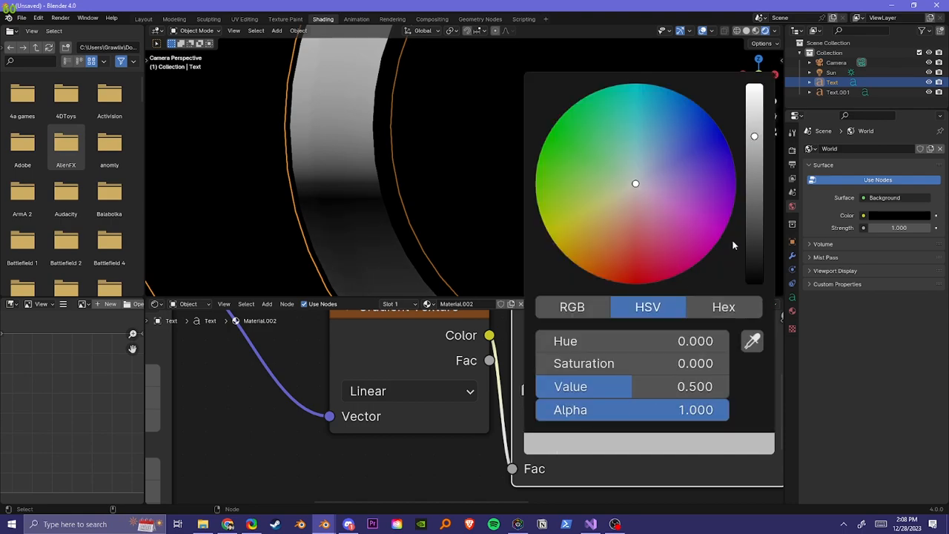
drag(690, 123, 669, 89)
drag(748, 192, 754, 88)
scroll(464, 203, down, 5)
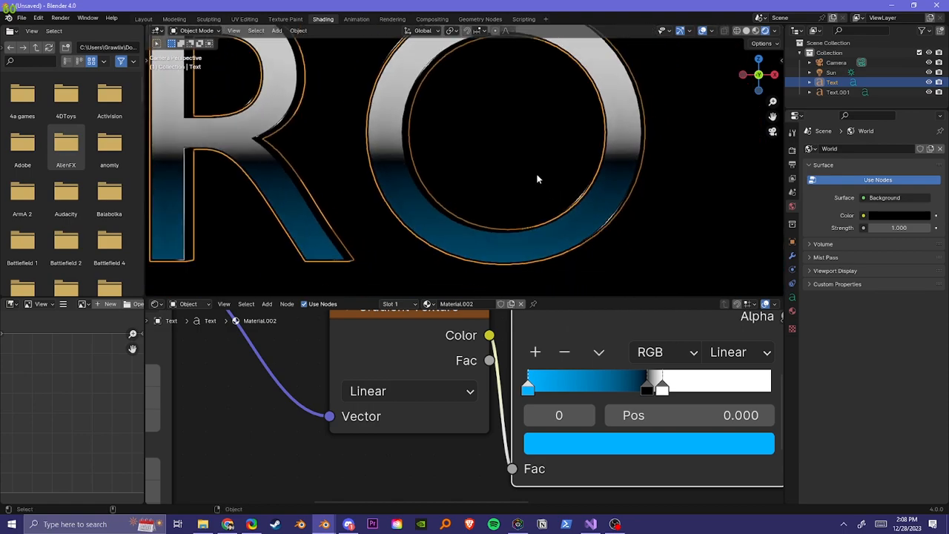
scroll(539, 179, down, 6)
Change the Color Ramp's white stop to a saturated magenta pink.
click(662, 387)
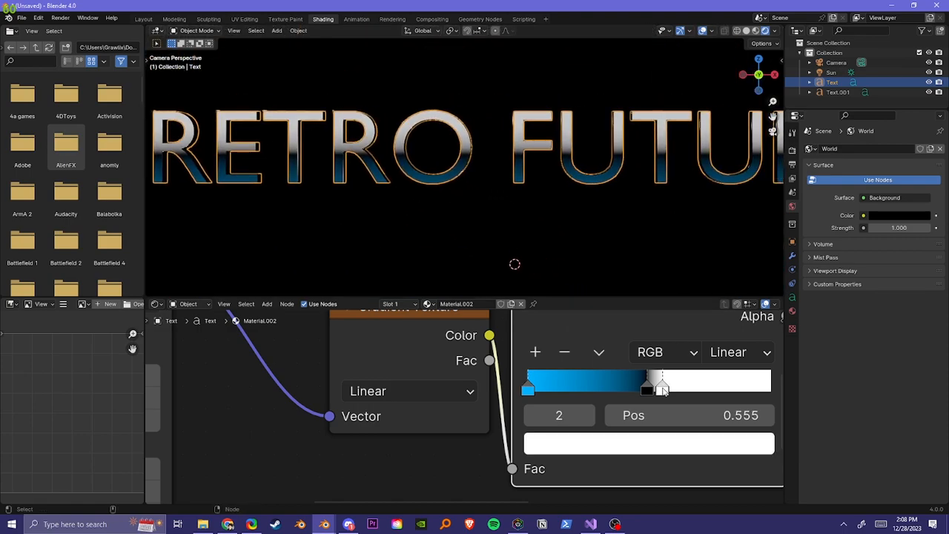
click(668, 445)
drag(684, 214, 710, 250)
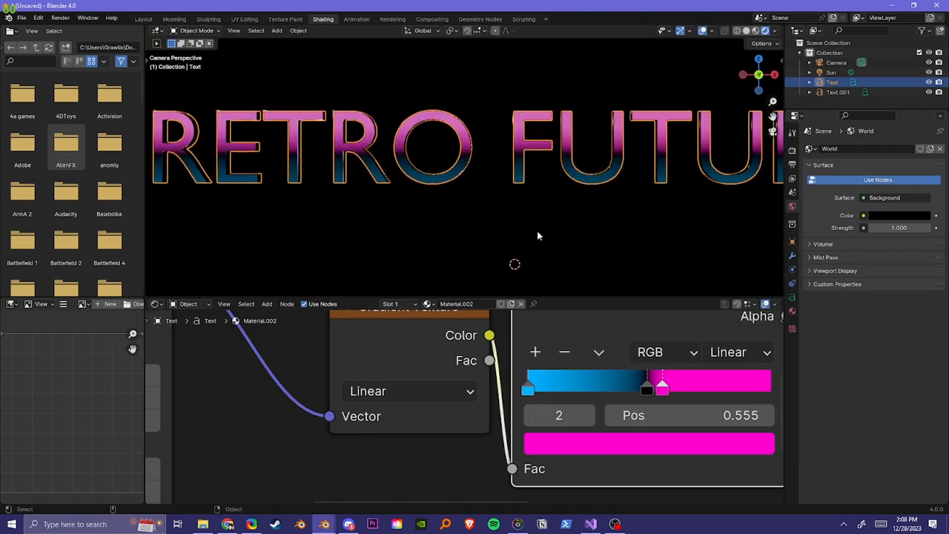
Tint the Color Ramp's black middle stop to a very dark, nearly black purple.
click(644, 389)
click(647, 445)
drag(754, 256, 754, 157)
drag(676, 204, 720, 187)
drag(755, 157, 755, 275)
scroll(457, 163, up, 8)
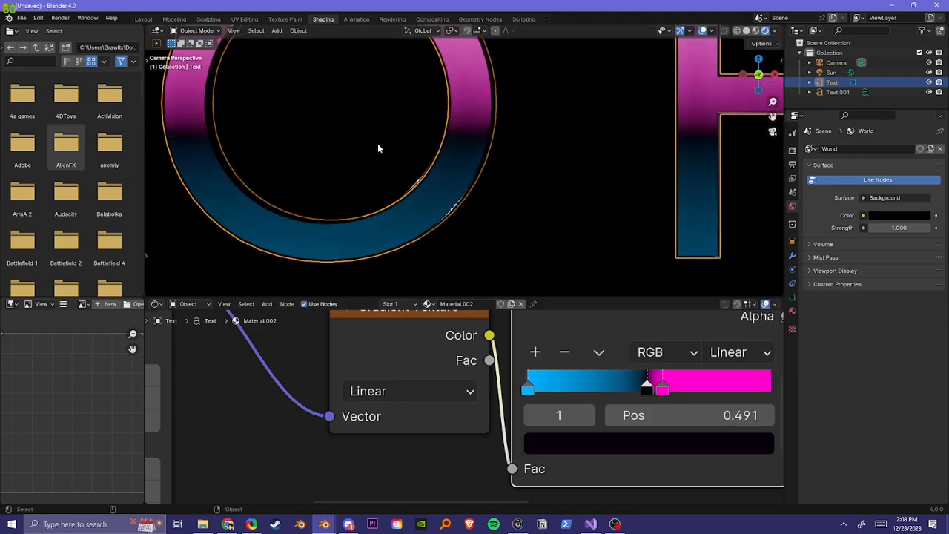
scroll(388, 148, down, 5)
scroll(382, 172, down, 4)
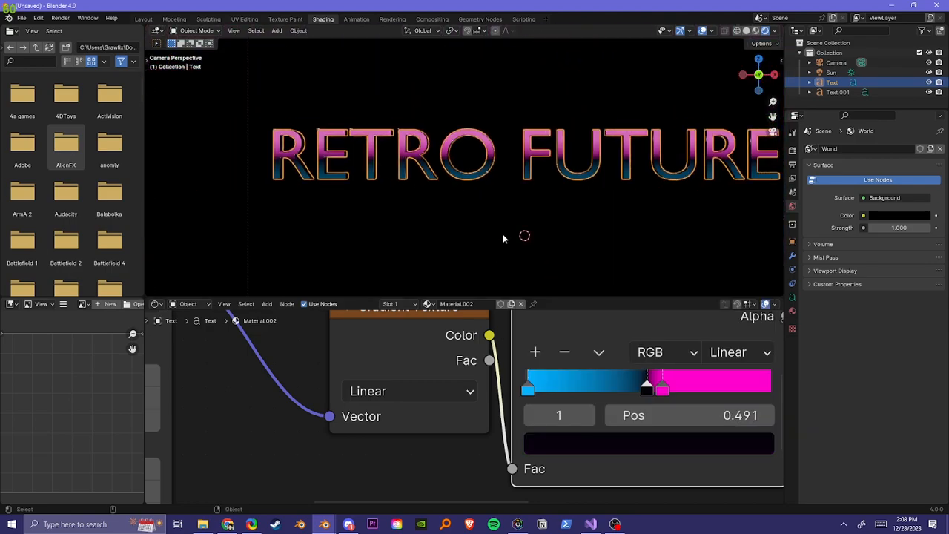
Examine how the window-mapped gradient looks on the text from the camera and from angled views.
scroll(502, 237, up, 1)
mouse_move(209, 412)
shift+middle_down()
mouse_move(190, 430)
mouse_move(215, 415)
shift+middle_up()
scroll(215, 419, down, 2)
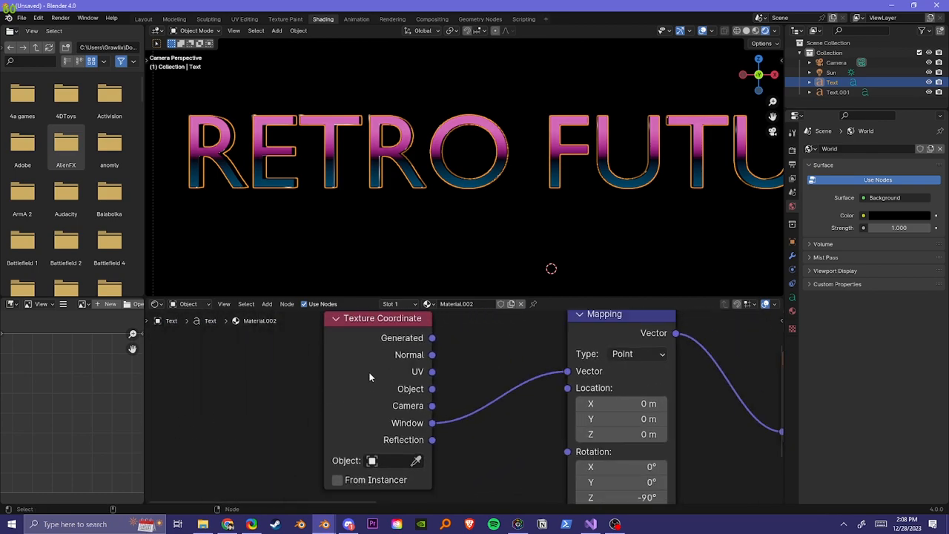
middle_drag(385, 375, 340, 395)
scroll(462, 205, down, 4)
middle_drag(462, 205, 554, 208)
key(KP_0)
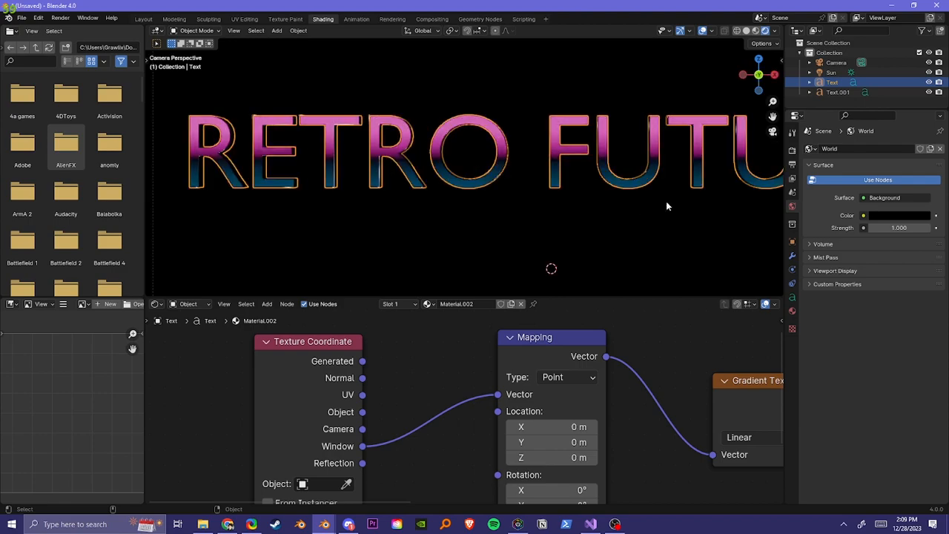
shift+middle_drag(724, 209, 604, 201)
scroll(600, 154, down, 3)
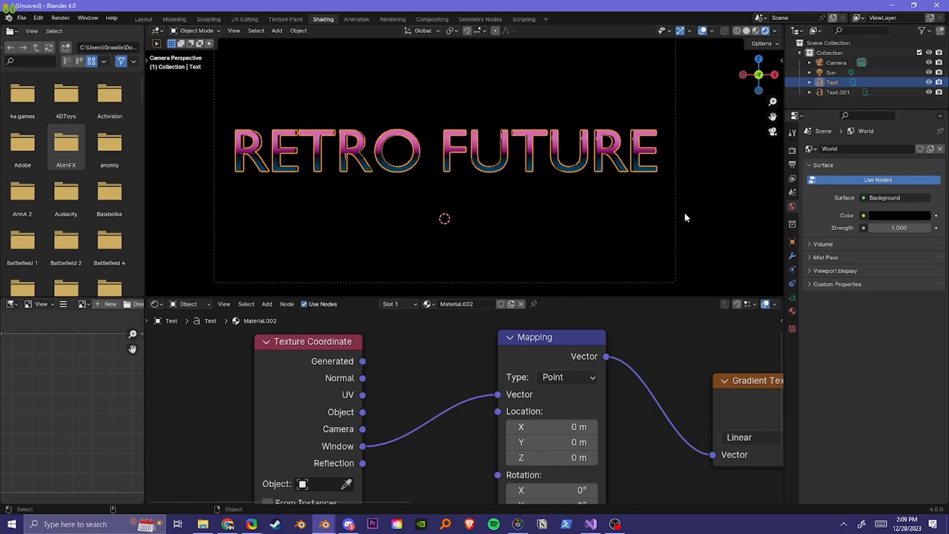
middle_drag(431, 204, 336, 207)
key(ctrl+alt+KP_0)
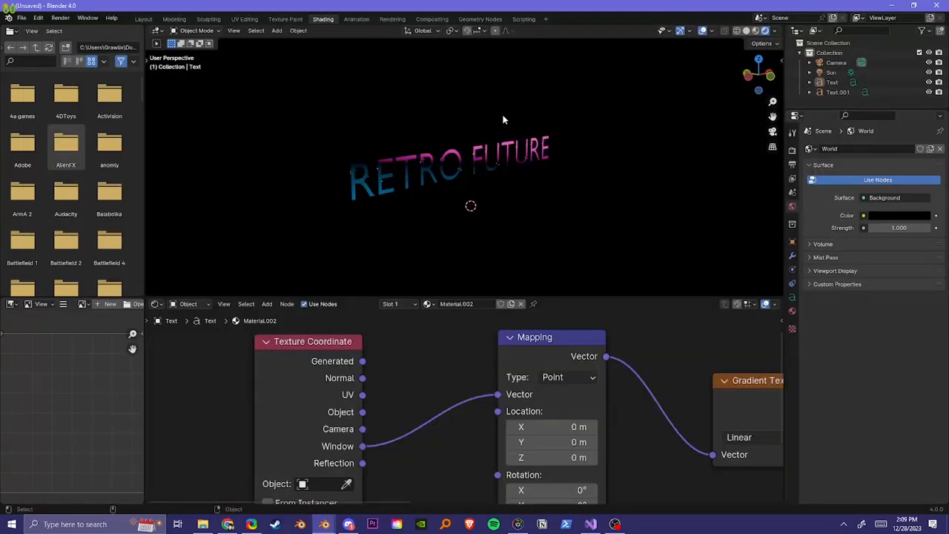
Add a point light and move it just above the start of the word RETRO.
middle_drag(502, 121, 445, 114)
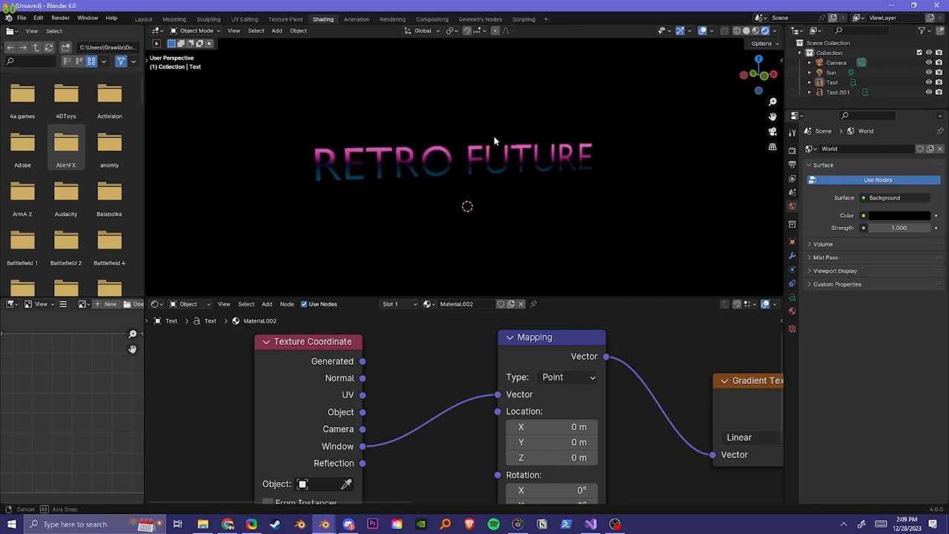
key(shift+a)
mouse_move(453, 267)
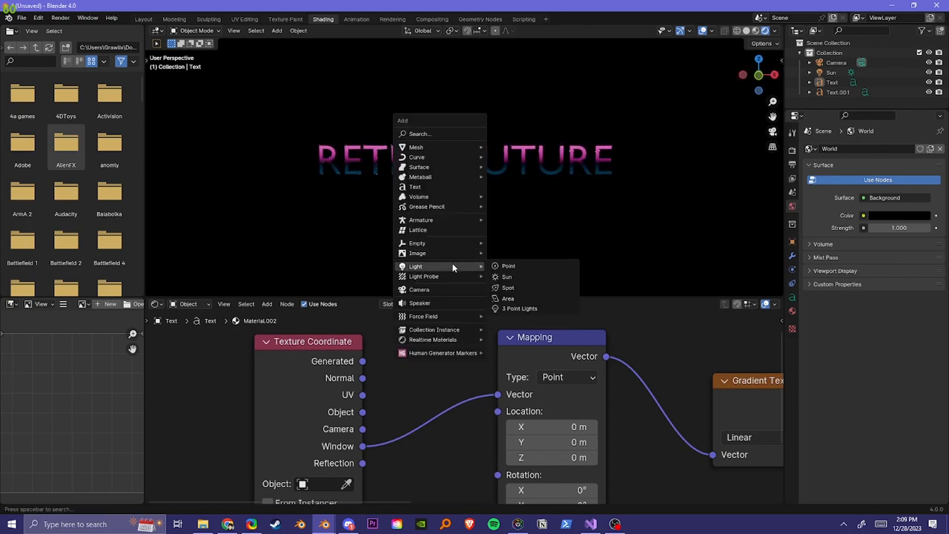
click(505, 268)
key(g)
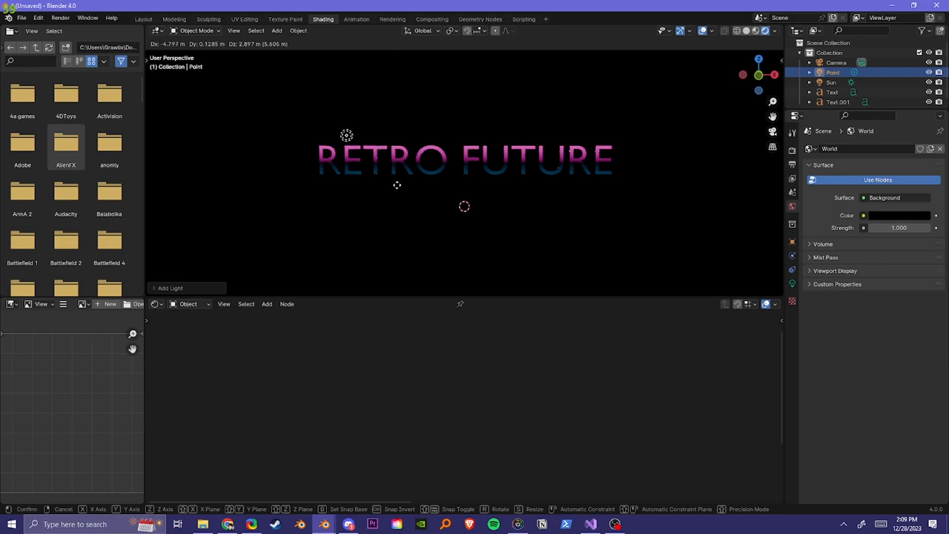
click(380, 192)
Set the point light's power to 2222 W and shift the light slightly closer to the first letter.
click(792, 284)
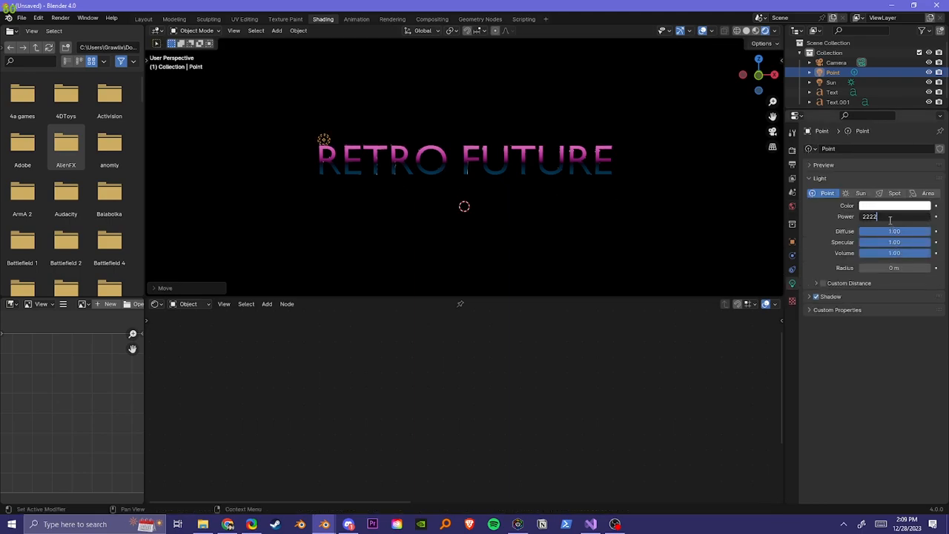
key(Return)
middle_drag(287, 166, 382, 149)
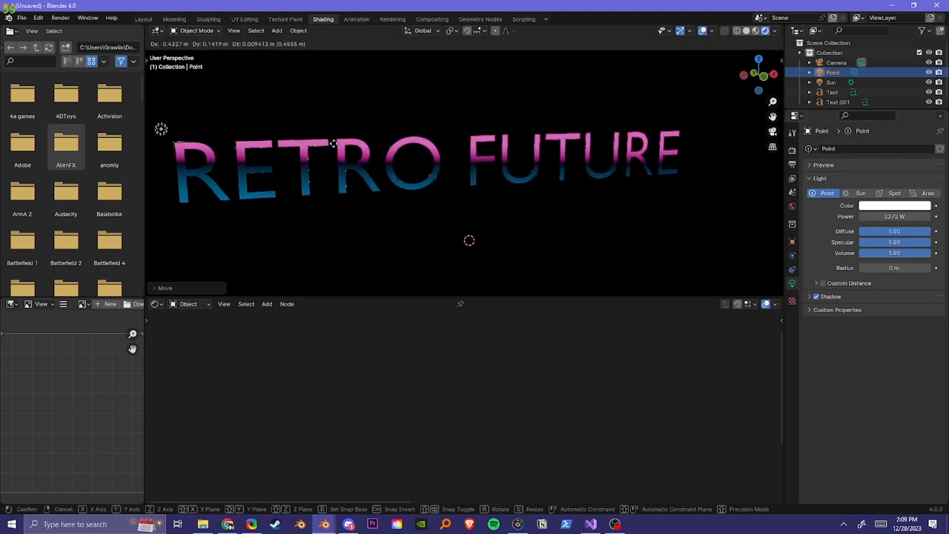
key(KP_0)
click(792, 152)
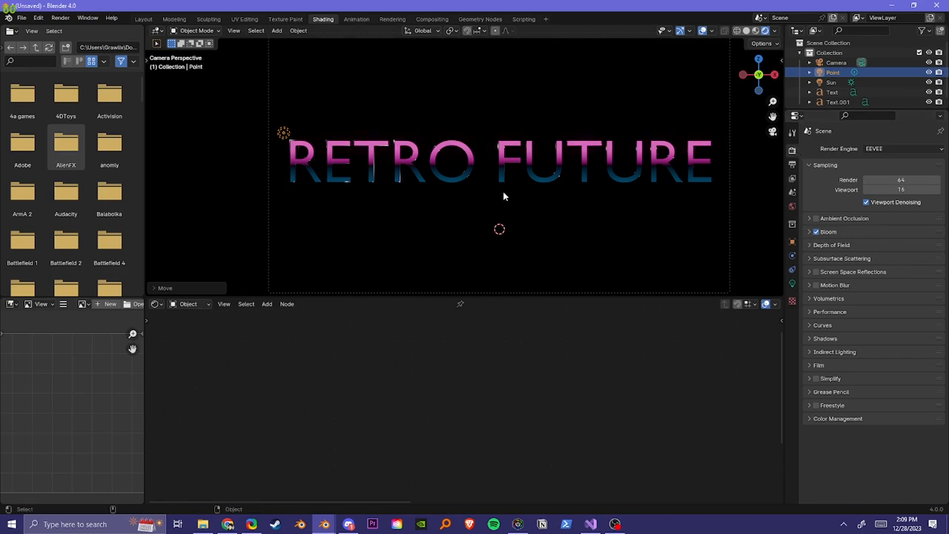
Raise the Emission Strength in the inner text's Principled BSDF node.
click(442, 181)
click(832, 92)
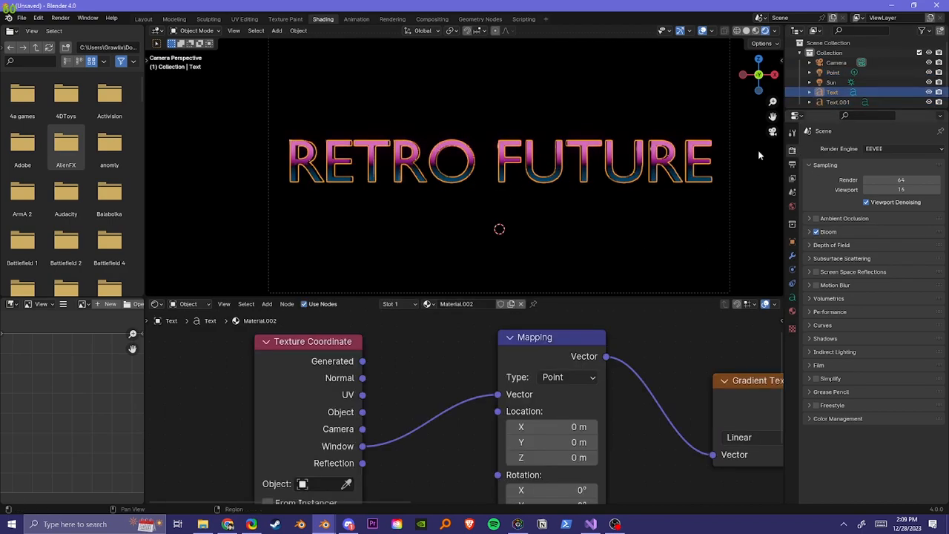
middle_drag(644, 416, 152, 355)
middle_drag(655, 460, 470, 434)
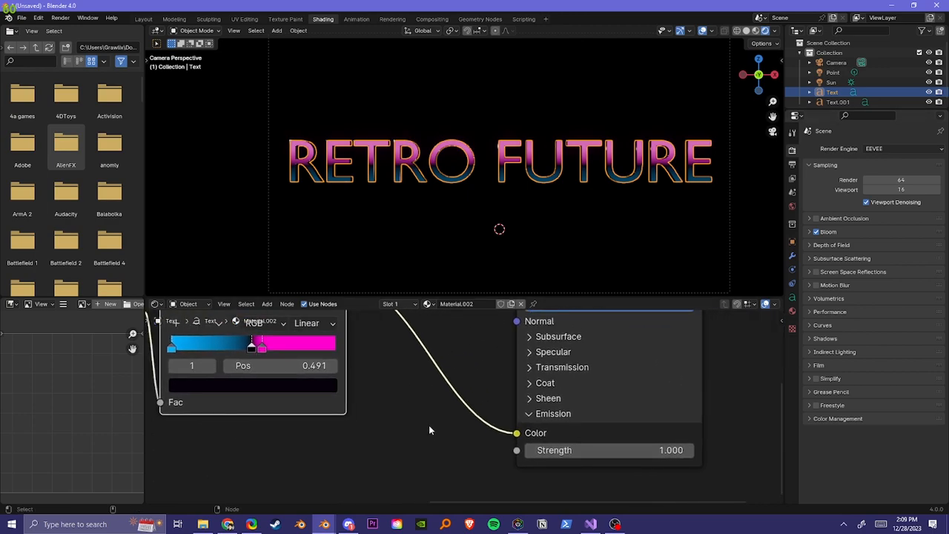
drag(608, 450, 659, 450)
scroll(605, 200, down, 2)
click(605, 200)
Add a mesh plane in the Layout workspace and rotate it 90 degrees around the X axis.
middle_drag(543, 145, 376, 149)
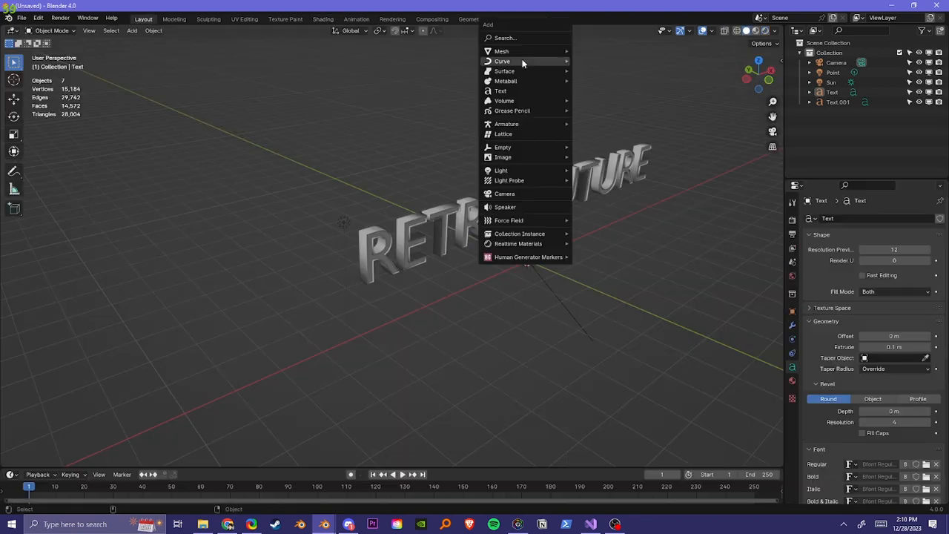
mouse_move(519, 51)
click(630, 52)
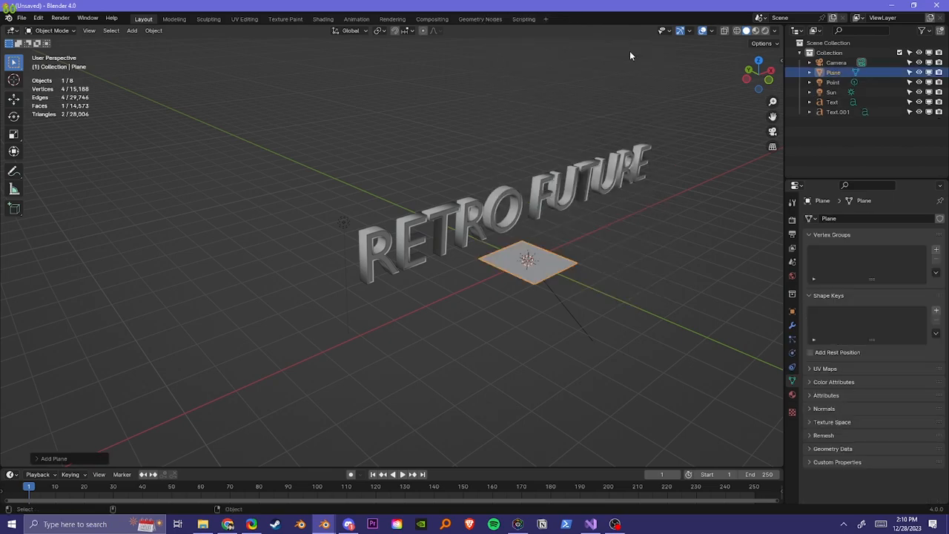
text(rx90)
key(Return)
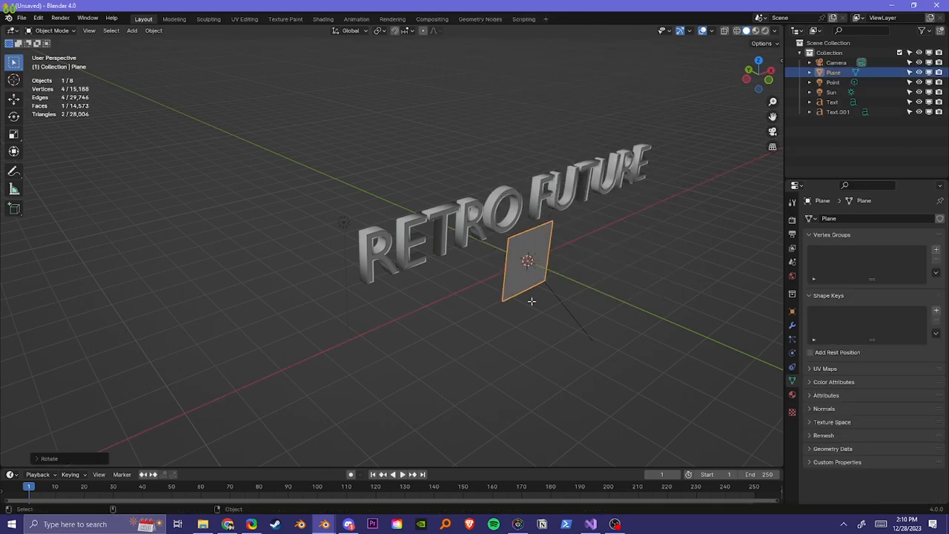
Add a vertical loop cut through the middle of the plane and move it back along Y to form a V-shaped fold.
key(Tab)
key(ctrl+r)
click(520, 236)
right_click(520, 239)
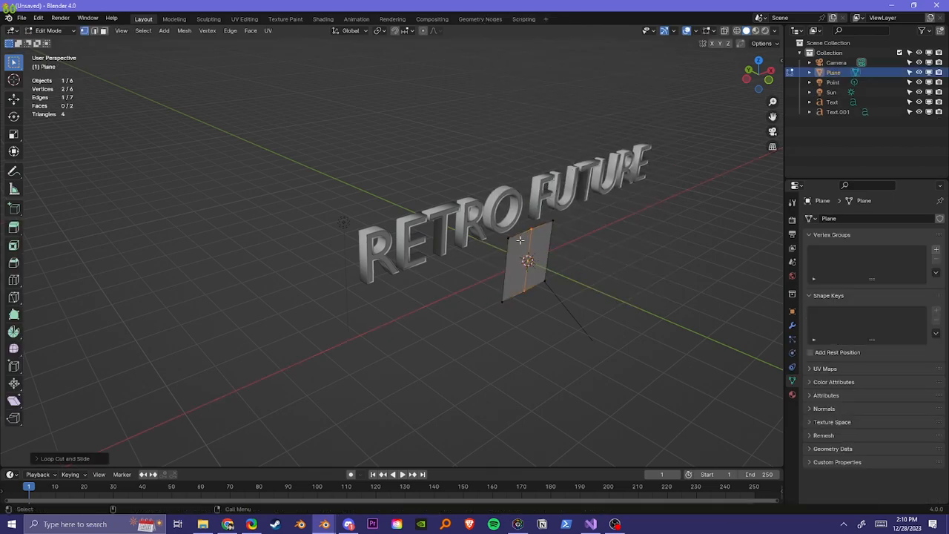
key(g)
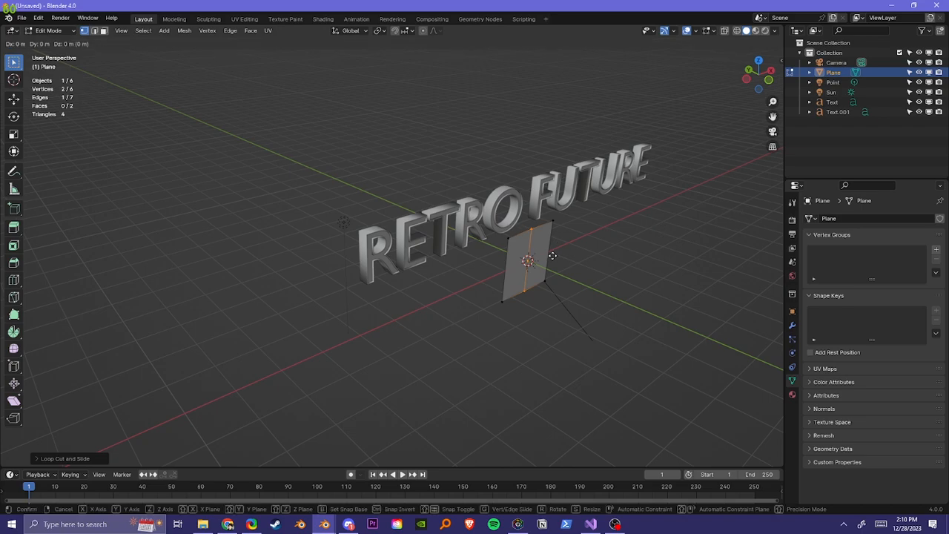
key(y)
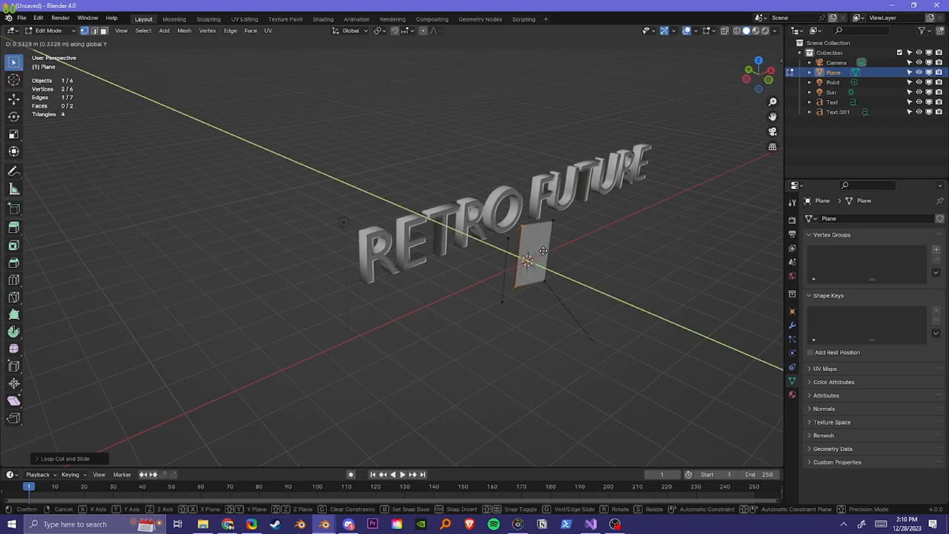
click(532, 241)
Move the entire folded plane along Y behind the text and scale it up into a large backdrop.
middle_drag(533, 241, 559, 248)
key(a)
key(g)
key(y)
click(402, 198)
key(s)
click(3, 465)
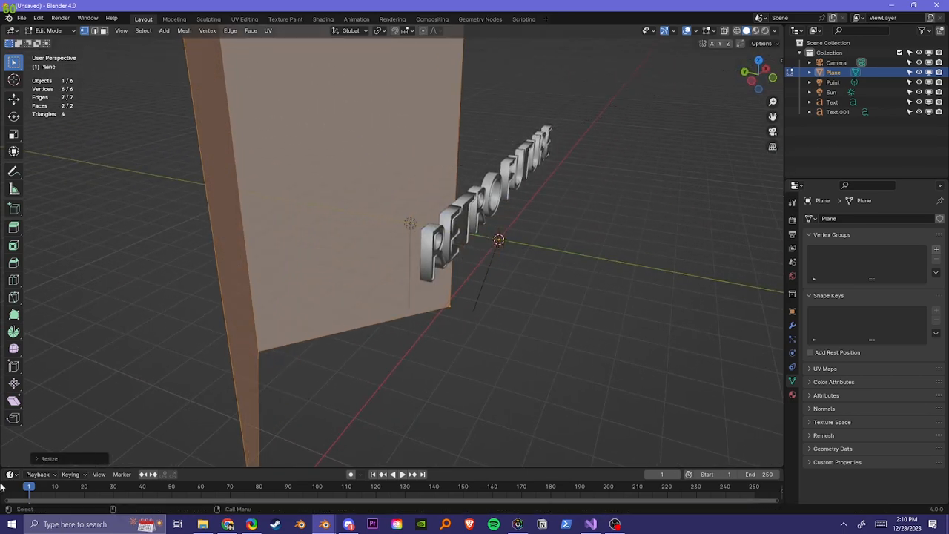
Bevel the backdrop's central vertical edge with 23 segments to turn the fold into a wide curve.
middle_drag(396, 417, 331, 411)
key(2)
click(375, 398)
scroll(436, 329, down, 4)
click(413, 188)
middle_drag(550, 296, 471, 191)
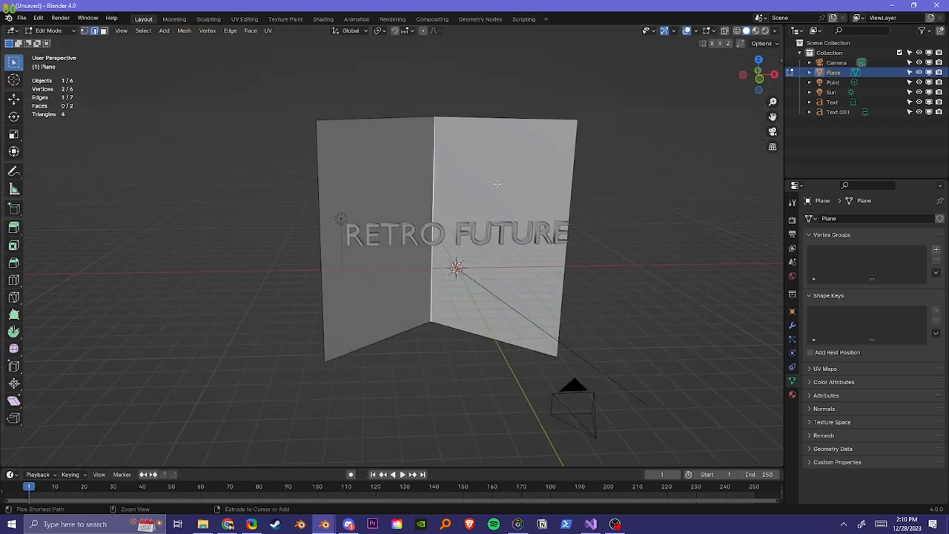
key(ctrl+b)
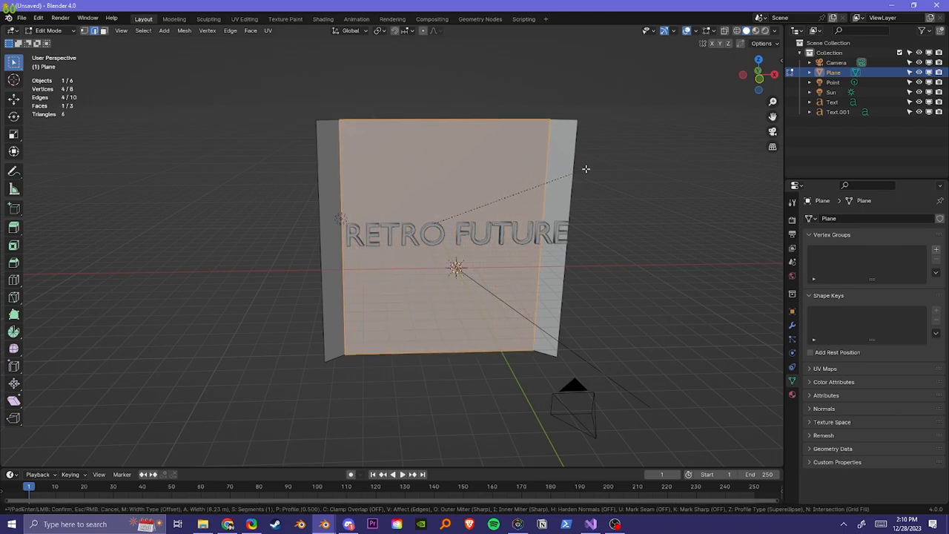
scroll(596, 165, up, 20)
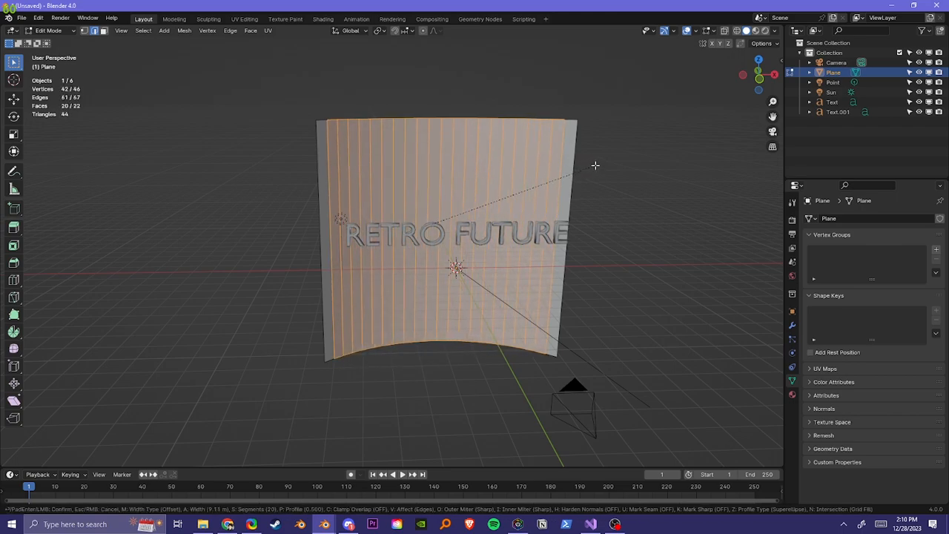
click(596, 166)
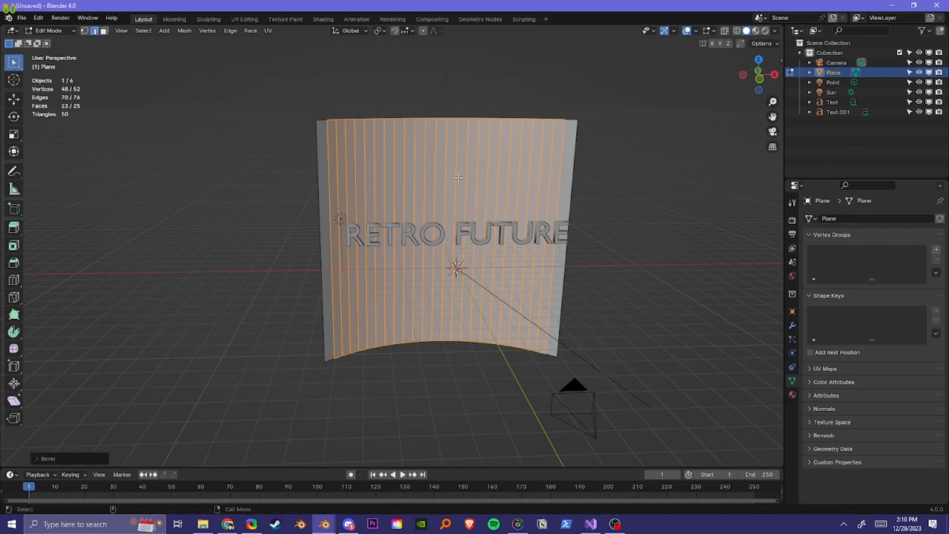
Add 19 evenly spaced horizontal loop cuts across the curved backdrop and clear the selection.
key(ctrl+r)
scroll(544, 318, up, 14)
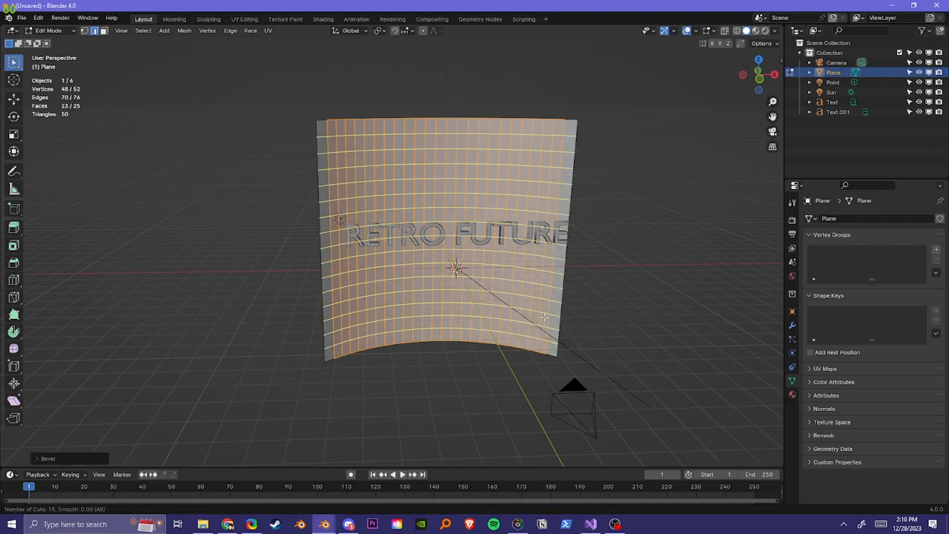
scroll(543, 317, up, 4)
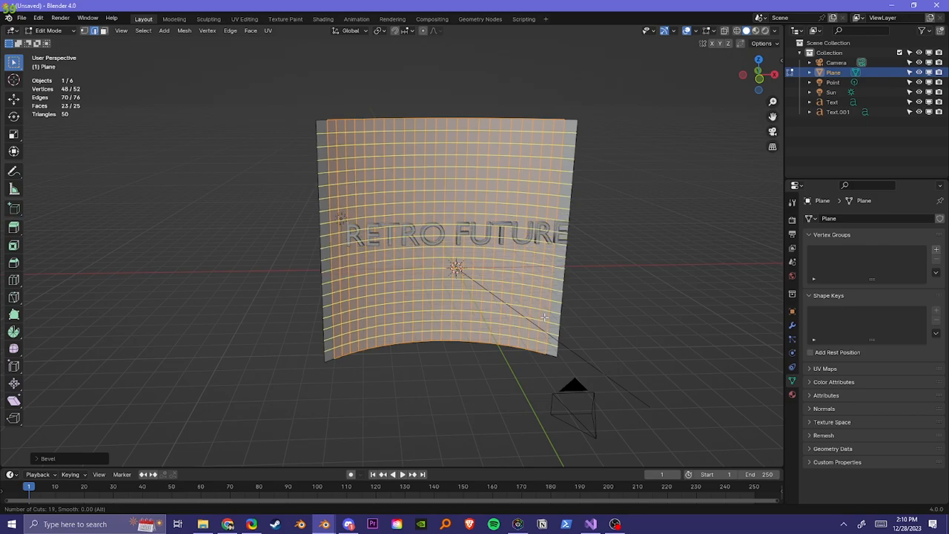
click(543, 317)
click(543, 318)
click(639, 297)
middle_drag(642, 297, 656, 268)
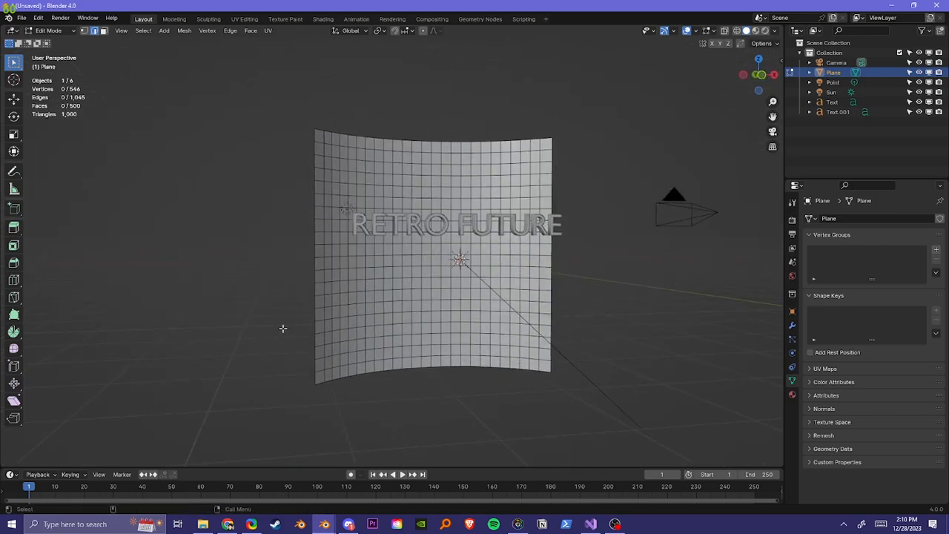
Return to Object Mode and shade the curved backdrop smooth.
middle_drag(332, 289, 563, 264)
key(Tab)
right_click(418, 175)
click(418, 175)
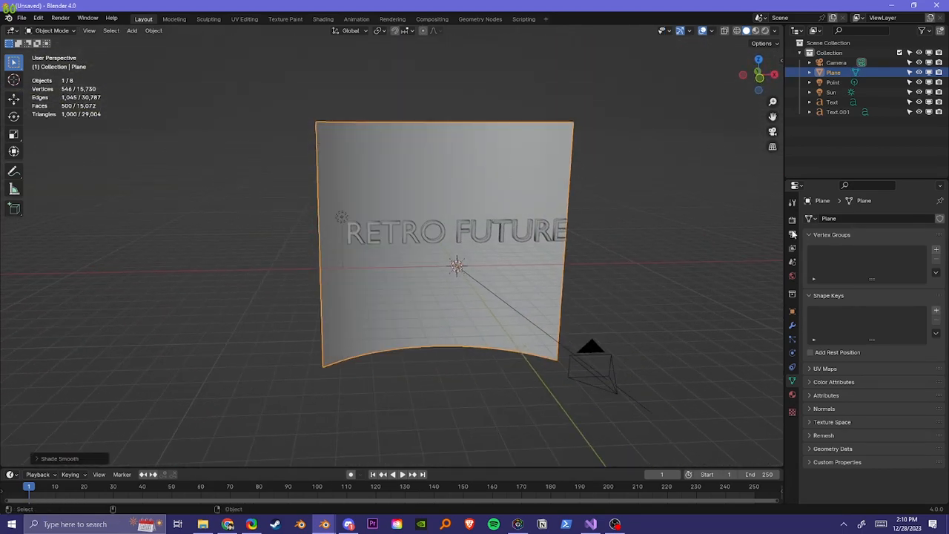
Give the backdrop a new material in the Shading workspace, preview it through the camera and enlarge the backdrop to fill the frame.
key(KP_0)
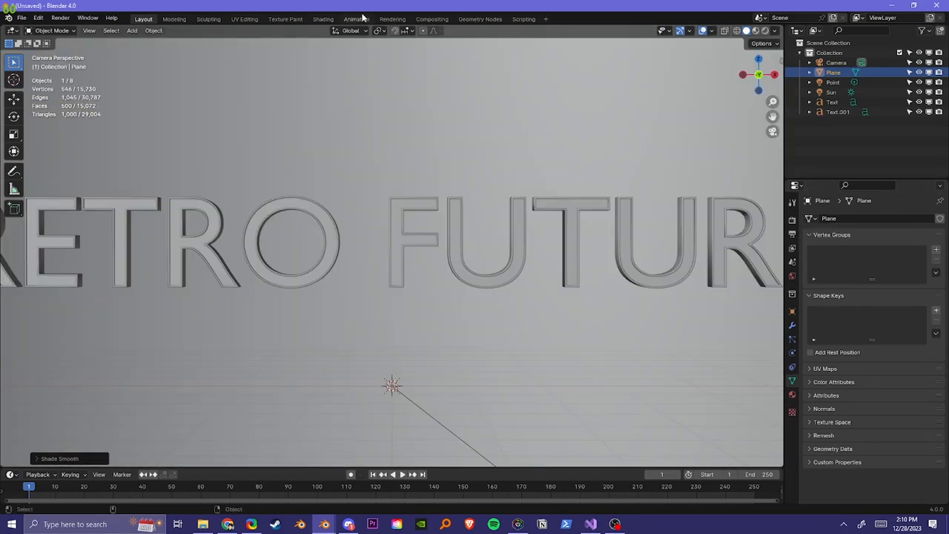
click(324, 19)
key(KP_0)
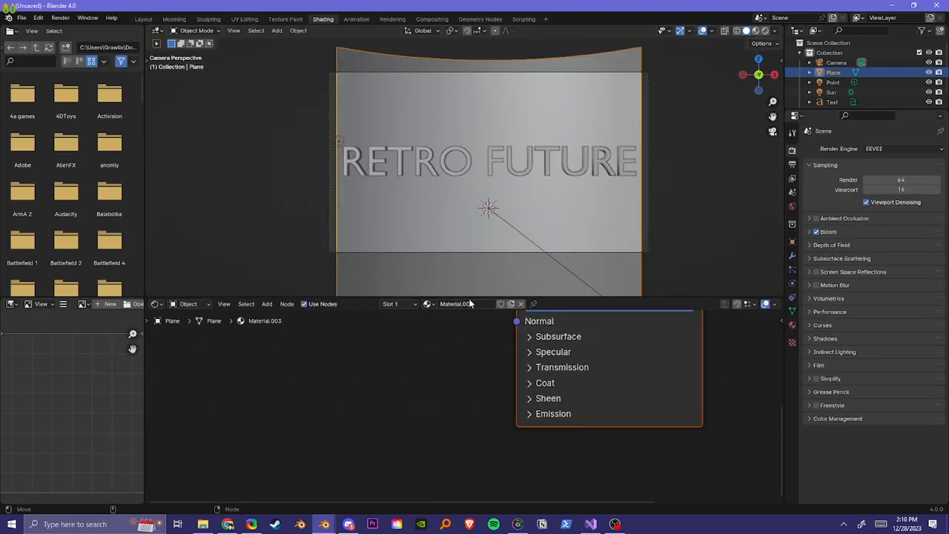
click(756, 31)
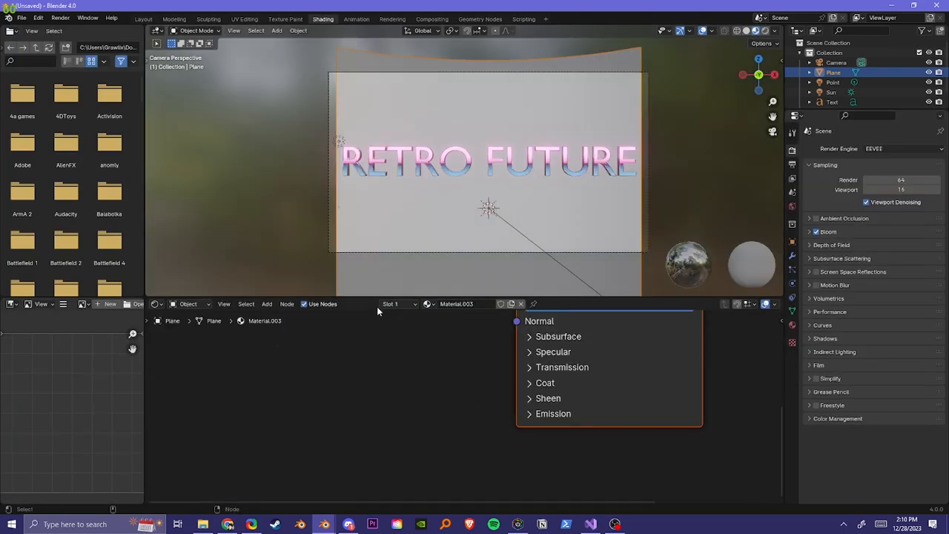
key(s)
click(378, 251)
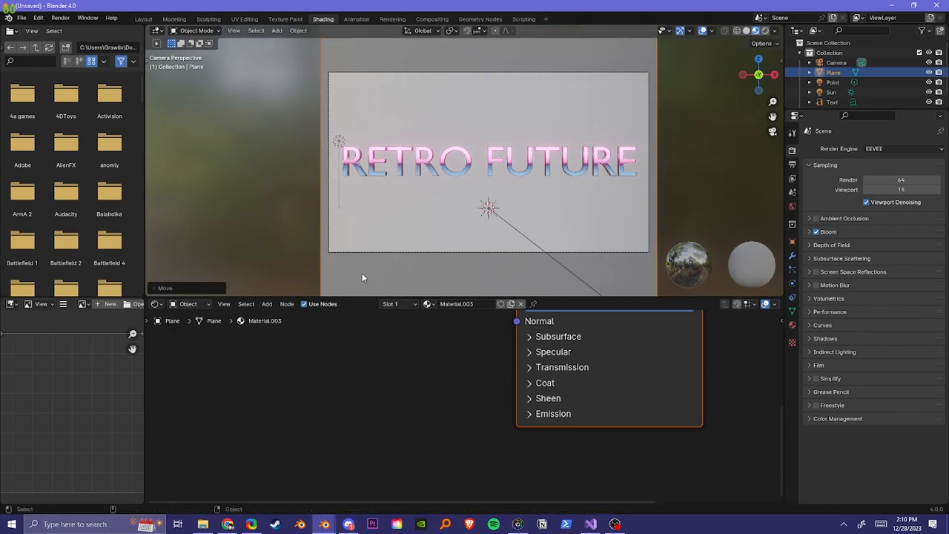
Add Texture Coordinate and Mapping nodes to the backdrop material and delete the image texture node that comes with them.
key(Home)
click(497, 372)
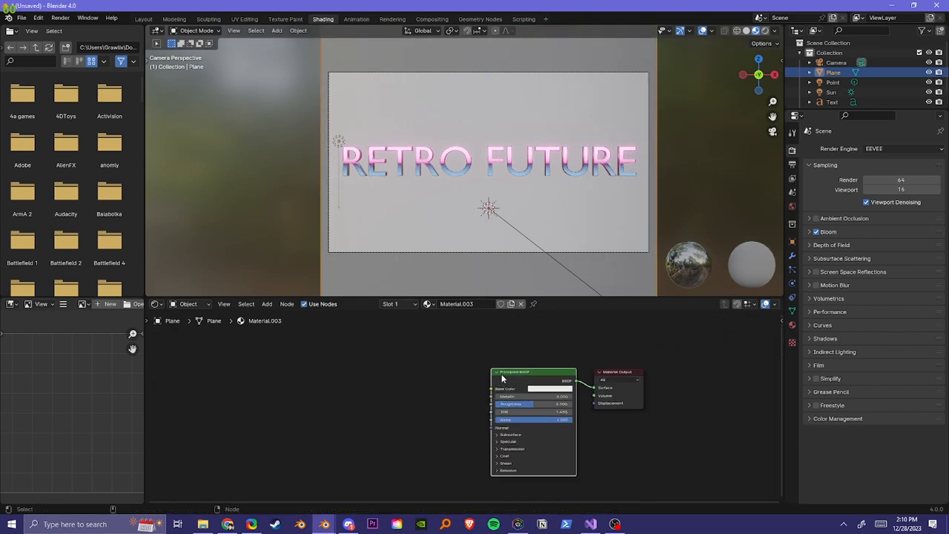
key(ctrl+t)
key(x)
Add a Gradient Texture node, feed it from the Mapping vector and connect its color to the Principled BSDF's Base Color.
key(shift+a)
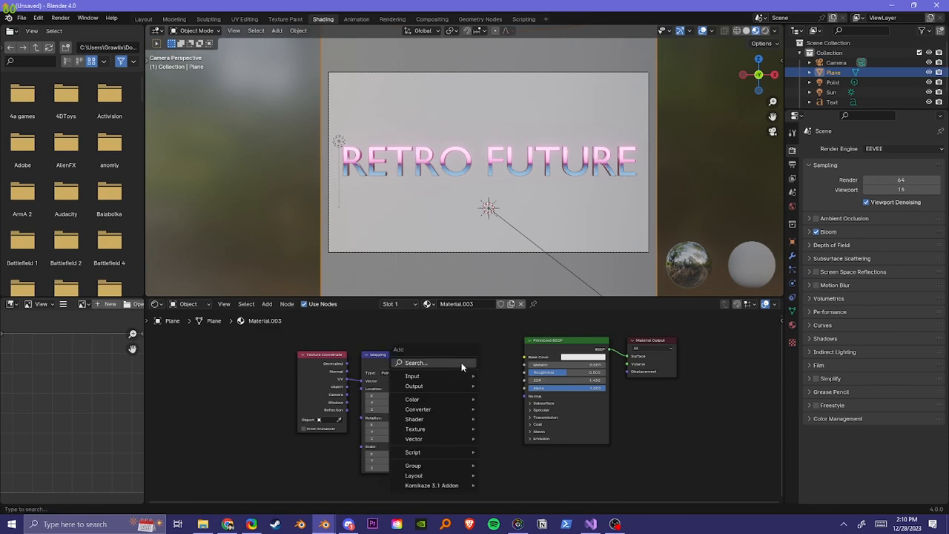
click(461, 363)
text(g)
key(Return)
click(461, 364)
drag(411, 363, 457, 399)
mouse_move(510, 375)
mouse_down()
mouse_move(522, 370)
mouse_move(519, 359)
mouse_up()
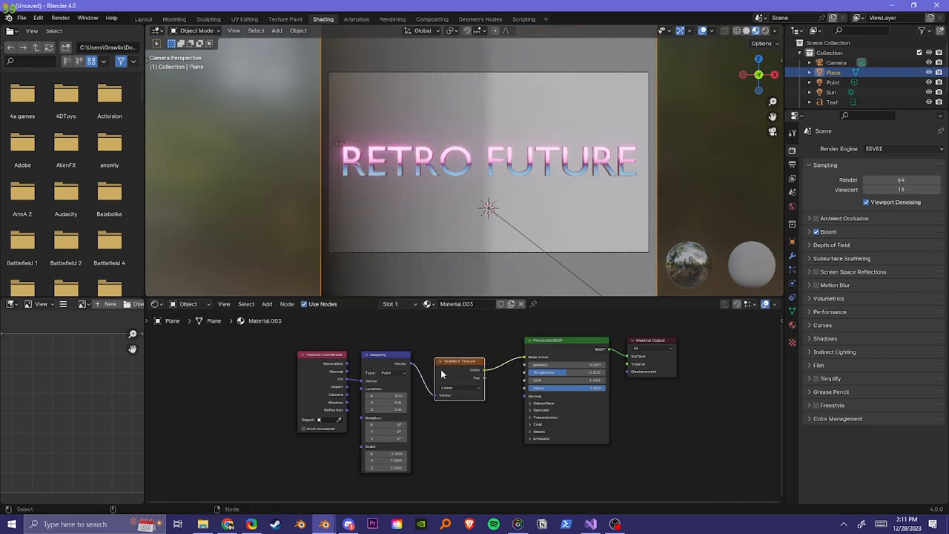
Set the backdrop's Gradient Texture type to Spherical.
scroll(464, 375, up, 1)
click(454, 381)
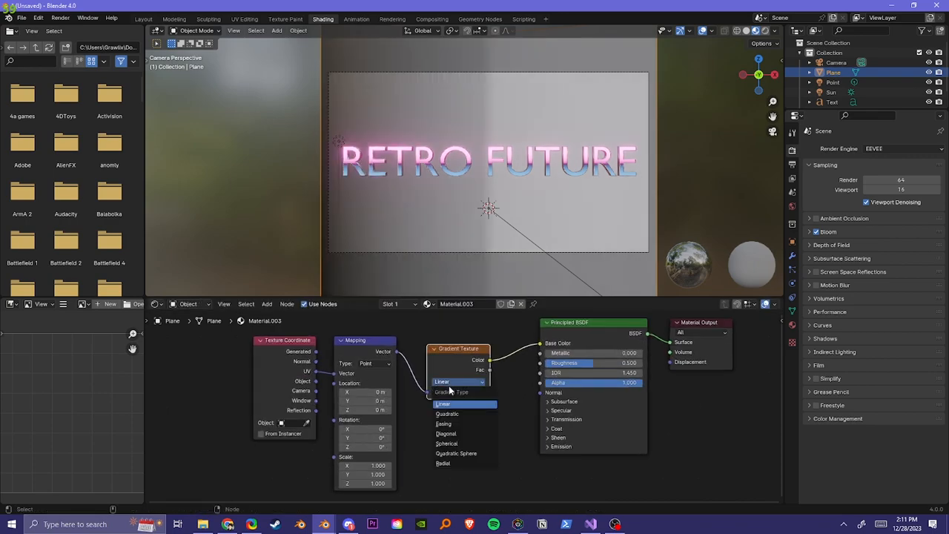
click(461, 444)
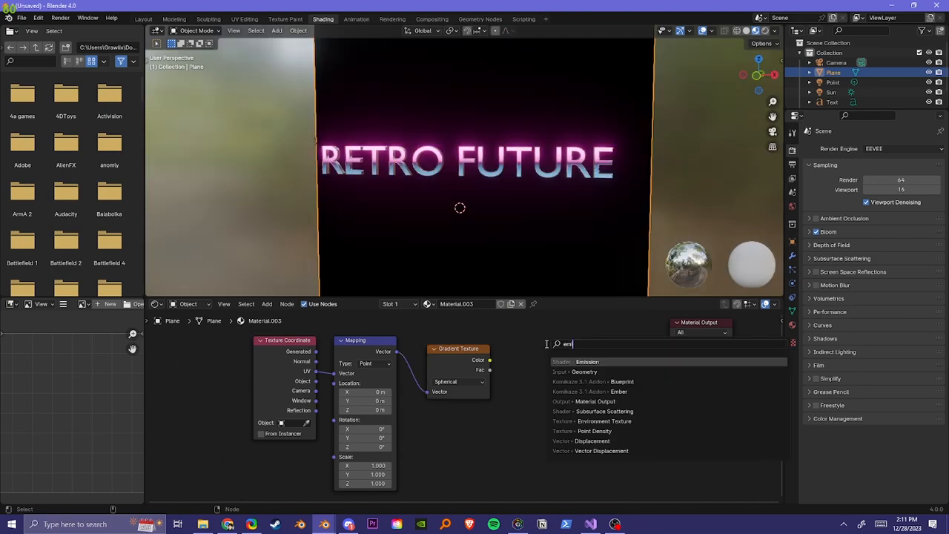
Replace the Principled BSDF with an Emission shader and connect it to the Material Output's Surface.
key(Return)
click(508, 362)
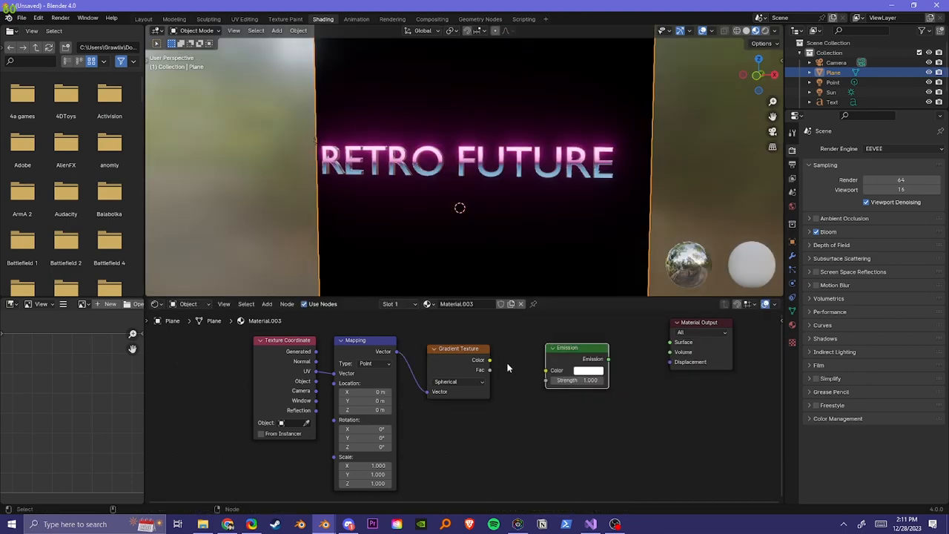
drag(609, 360, 670, 342)
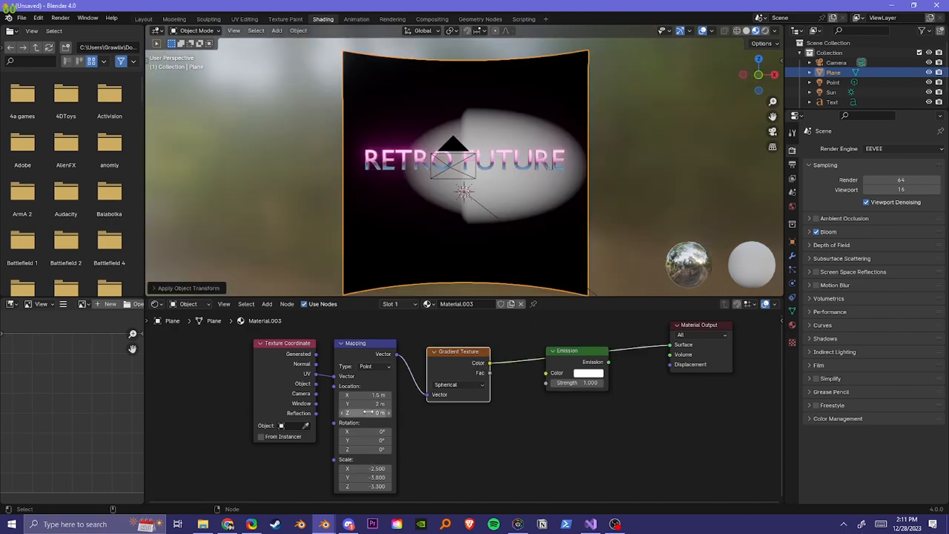
Set the Mapping node's X location to 1.2 m to center the spherical gradient behind the text.
drag(367, 395, 383, 394)
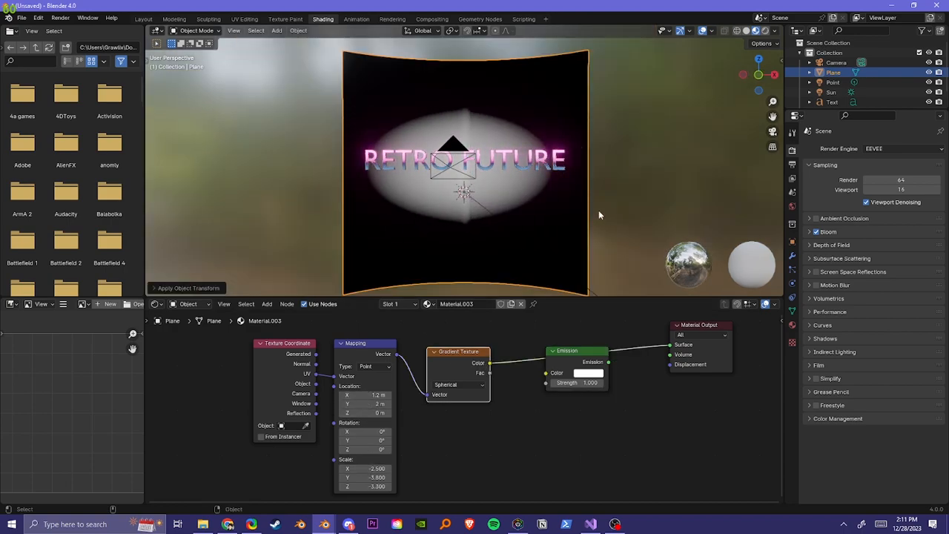
Connect the Gradient Texture's color to the Emission shader's Strength and set the emission color to magenta at full saturation.
key(KP_0)
scroll(586, 226, up, 5)
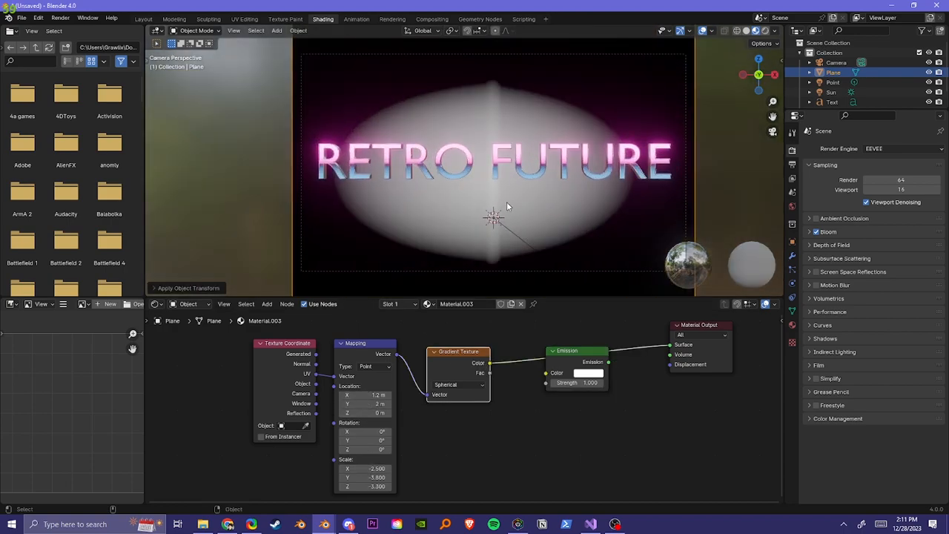
middle_drag(532, 396, 417, 422)
drag(376, 390, 432, 409)
click(501, 388)
drag(553, 371, 555, 372)
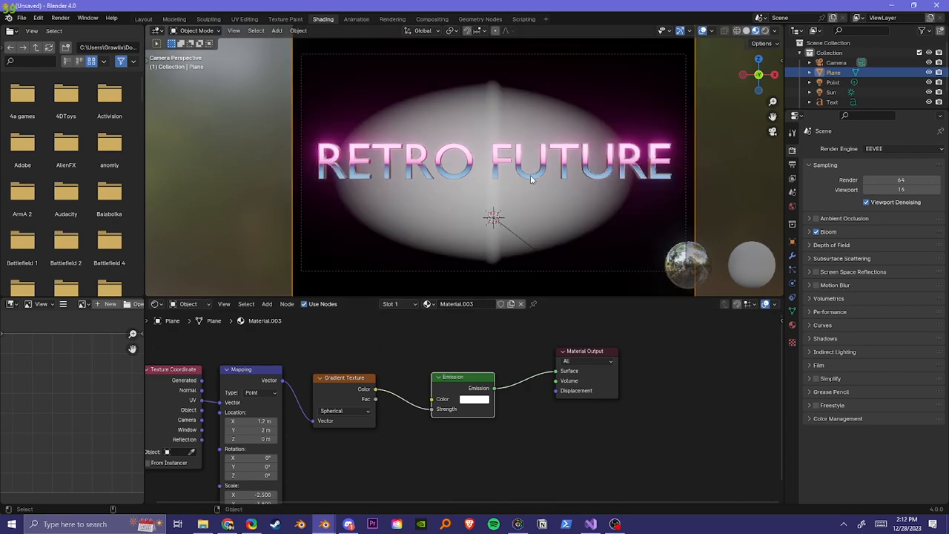
click(468, 401)
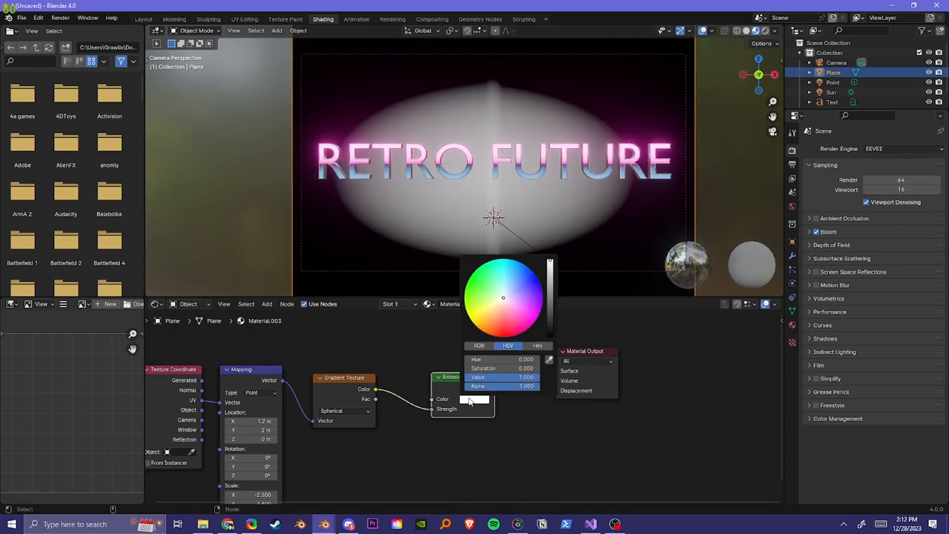
drag(517, 327, 536, 320)
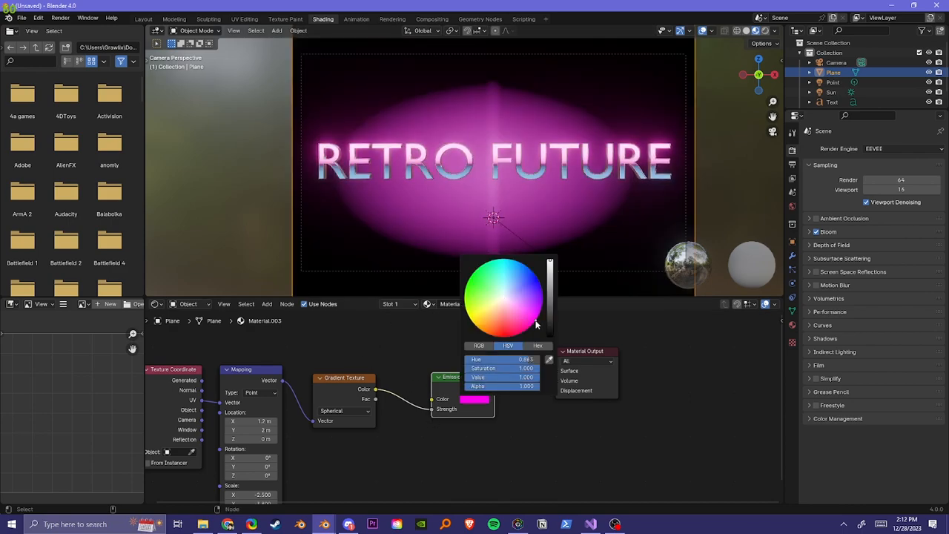
Add a Wireframe modifier to the backdrop plane, then preview the scene deselected in rendered shading.
click(792, 255)
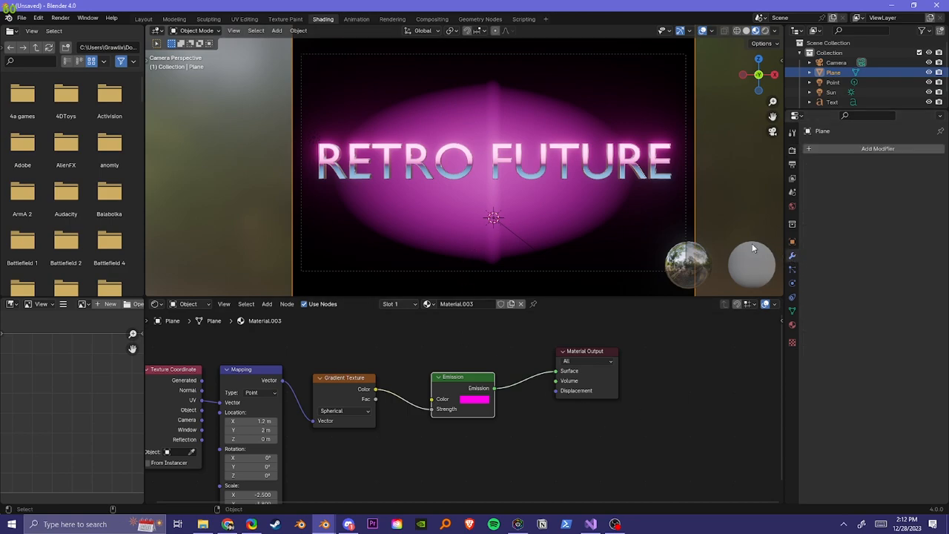
click(829, 153)
text(wire)
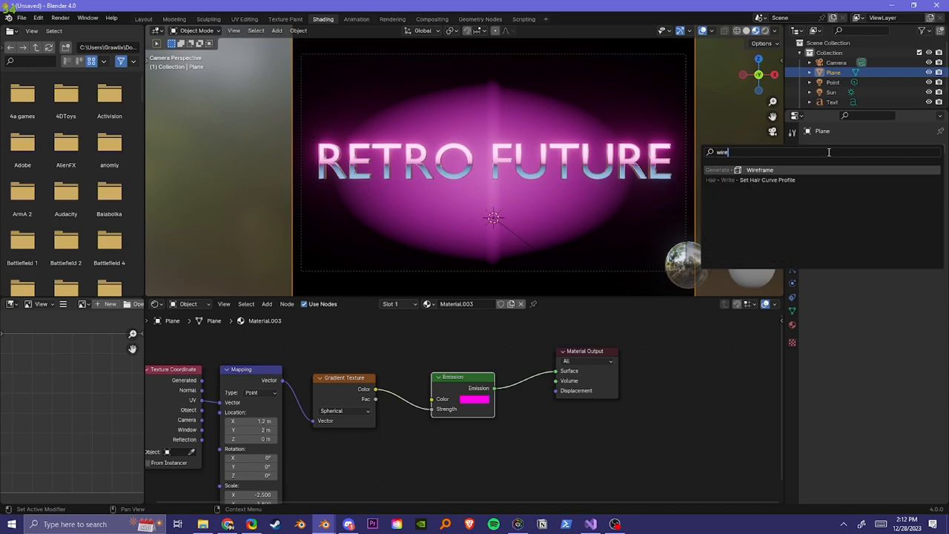
key(Return)
click(765, 31)
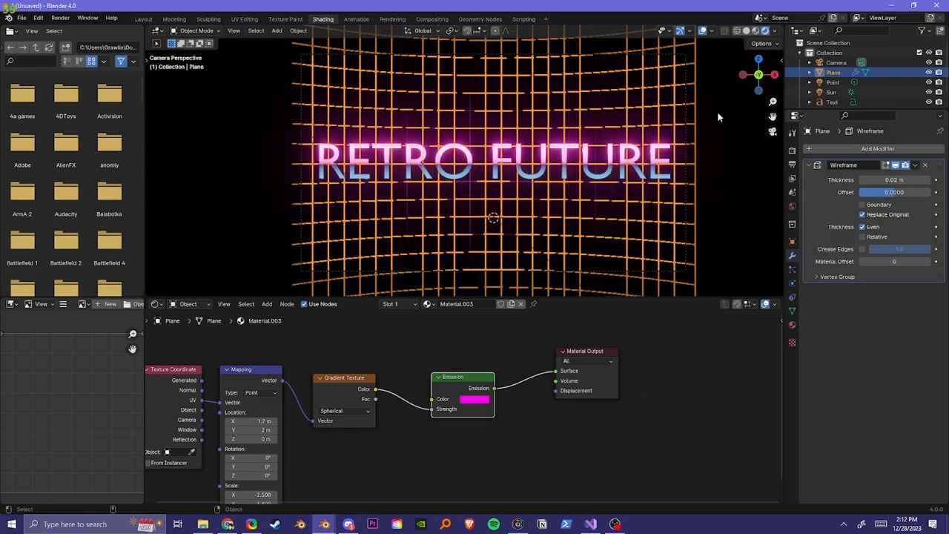
click(707, 169)
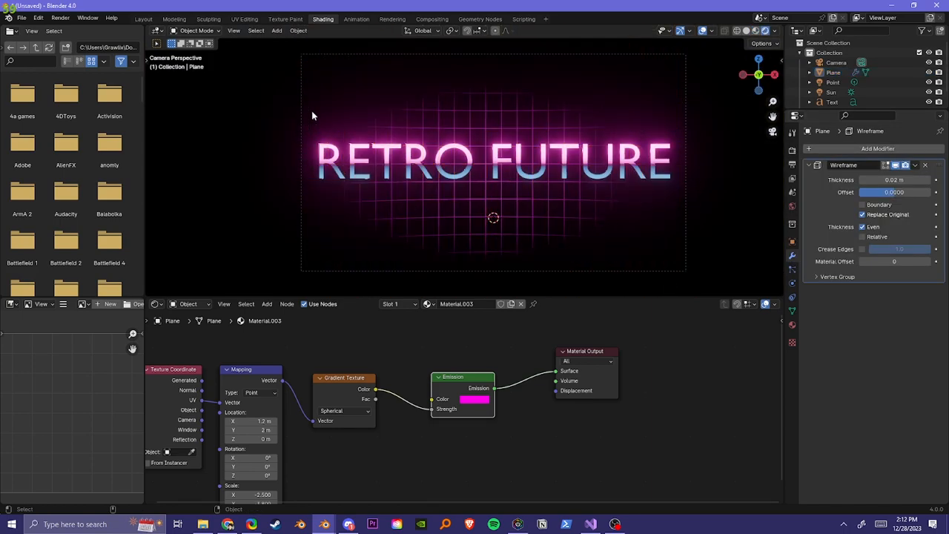
Insert a Color Ramp between the Gradient Texture and the Emission Strength, using dark gray tones with a stop at position 0.127.
middle_drag(455, 368, 560, 362)
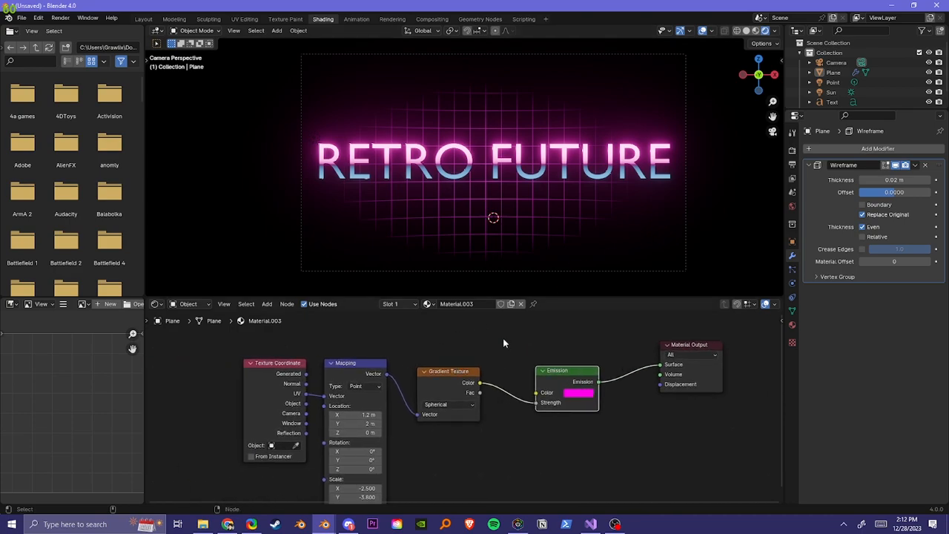
key(shift+a)
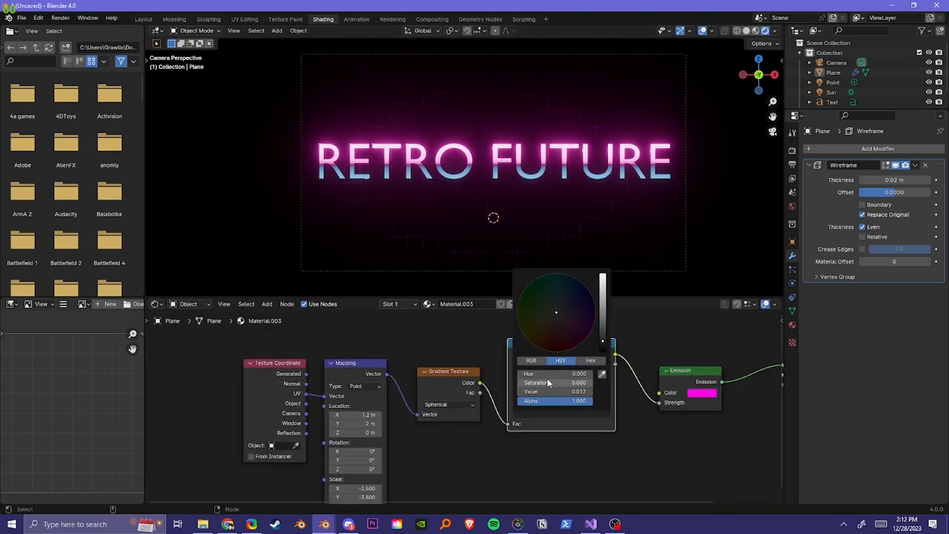
drag(602, 334, 603, 312)
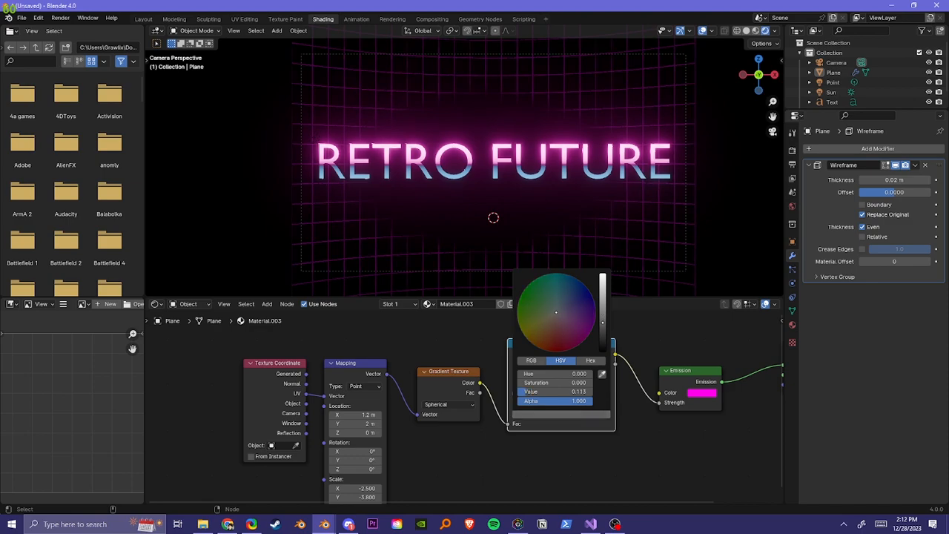
drag(531, 394, 612, 390)
drag(539, 389, 522, 391)
scroll(584, 257, down, 5)
scroll(592, 234, up, 3)
shift+middle_drag(644, 138, 609, 145)
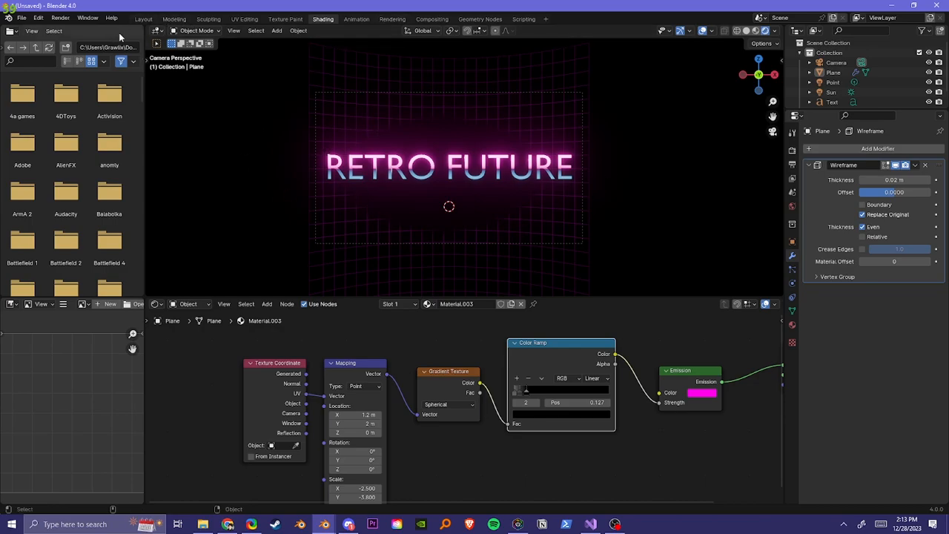
Switch to the Compositing workspace and split the node editor, making the new area a 3D Viewport.
click(143, 19)
click(433, 19)
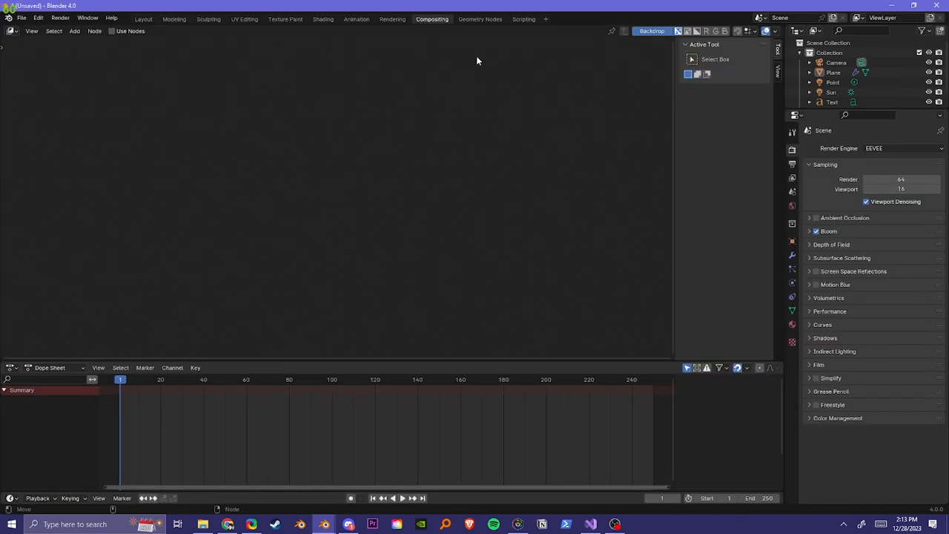
drag(780, 28, 358, 30)
click(365, 31)
click(400, 57)
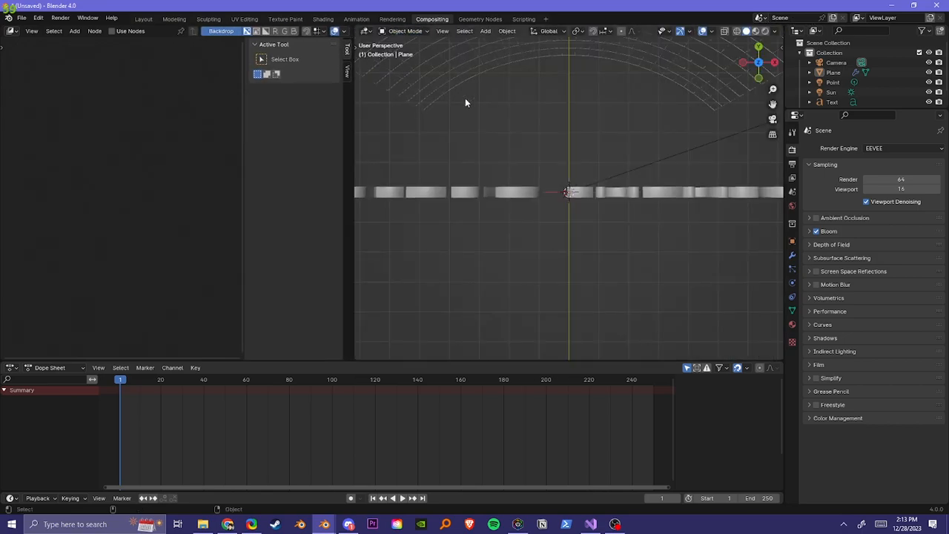
Show the camera view in rendered shading with the viewport compositor set to Always.
key(KP_0)
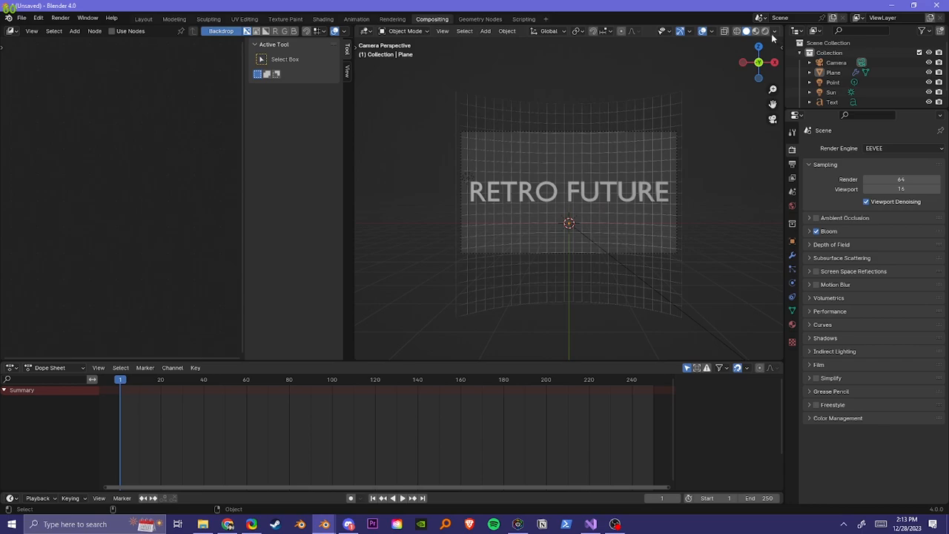
click(767, 31)
click(776, 31)
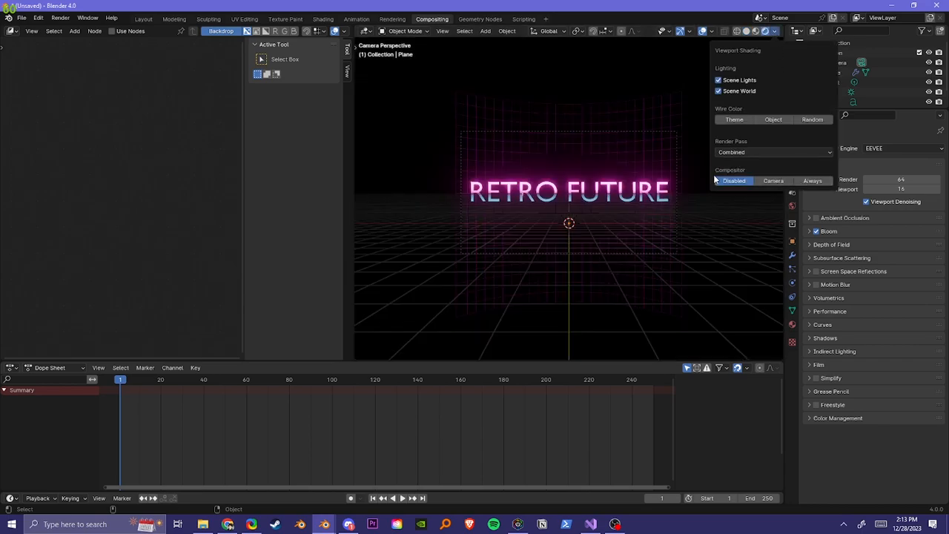
click(807, 182)
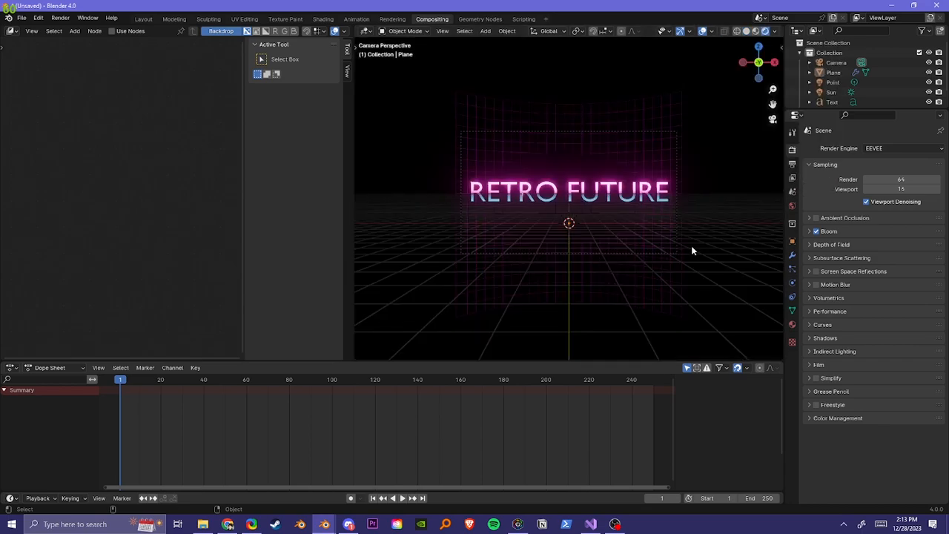
Enable compositing nodes and insert a Glare node between Render Layers and Composite.
click(112, 31)
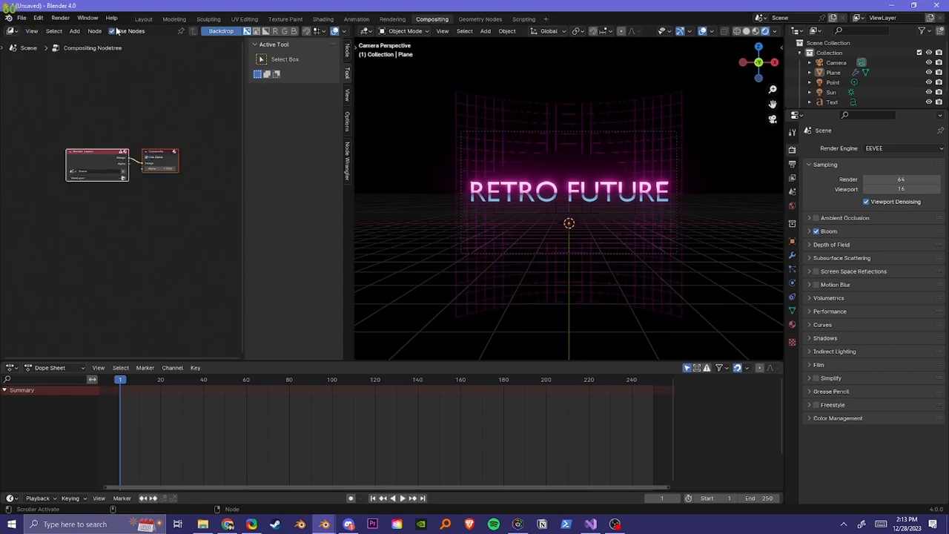
key(shift+a)
mouse_move(139, 135)
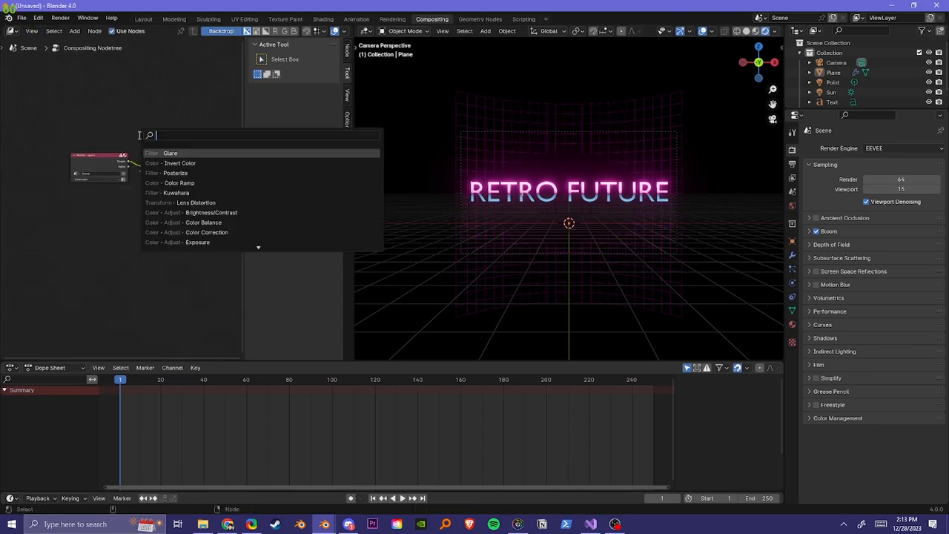
text(glare)
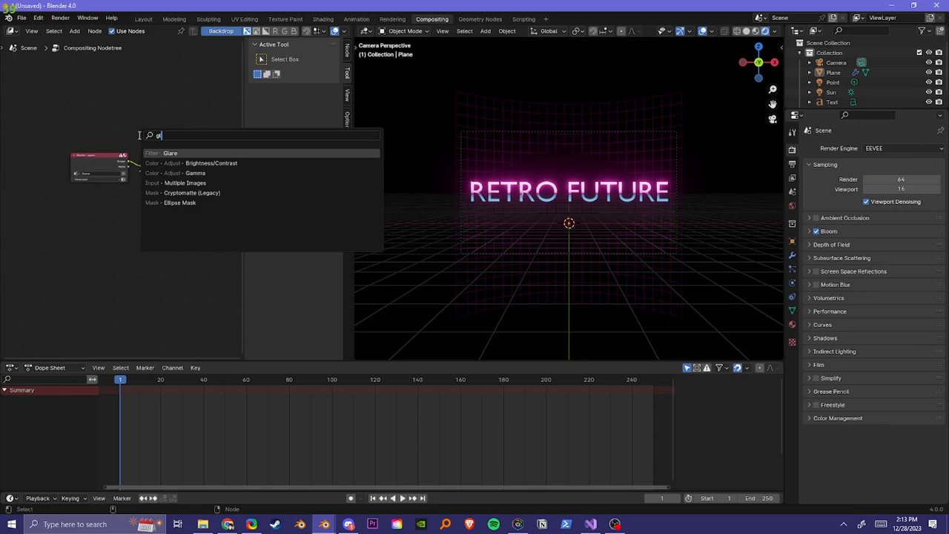
key(Return)
click(148, 135)
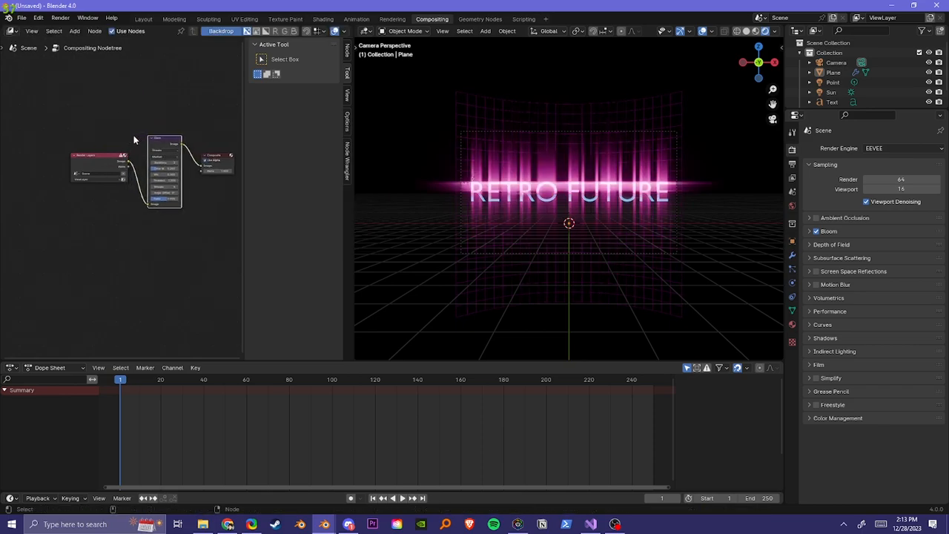
Try the Simple Star and Ghosts types on the Glare node and return it to Streaks.
scroll(167, 111, up, 4)
scroll(171, 104, up, 2)
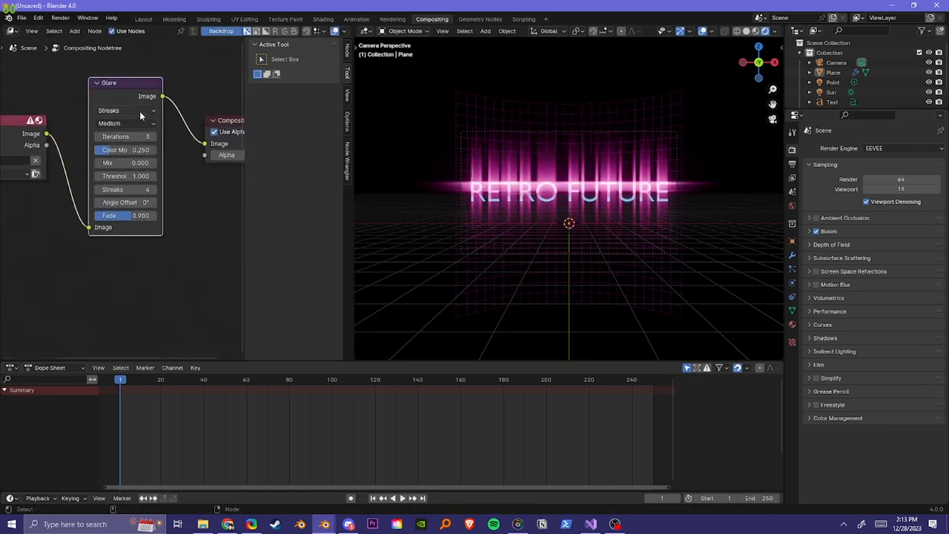
click(140, 112)
click(122, 173)
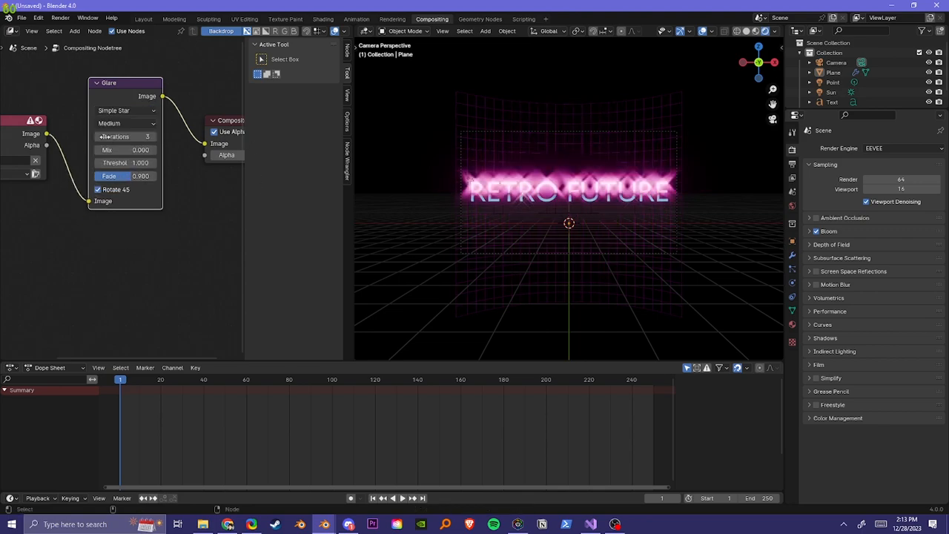
click(145, 110)
click(132, 137)
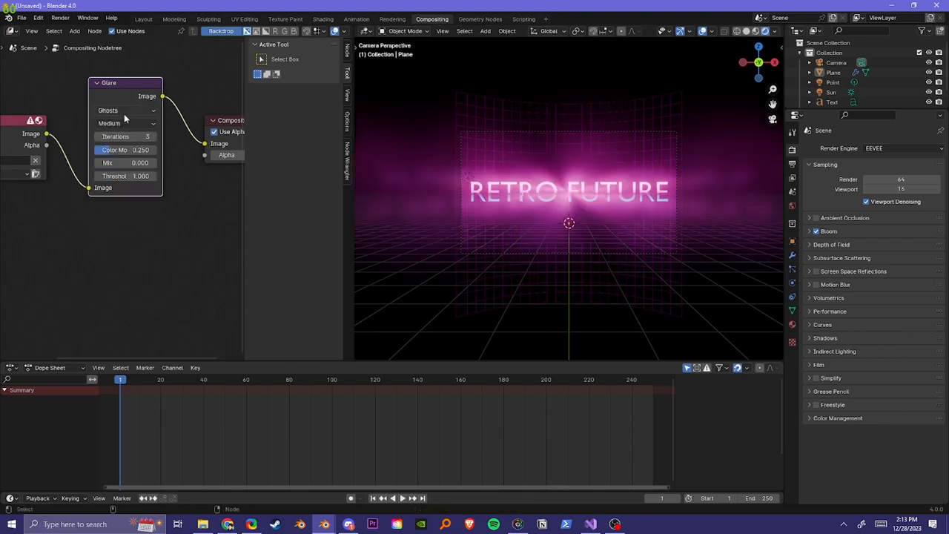
click(125, 112)
click(117, 149)
Set the Glare node's type to Simple Star and its threshold to 3.860.
click(116, 111)
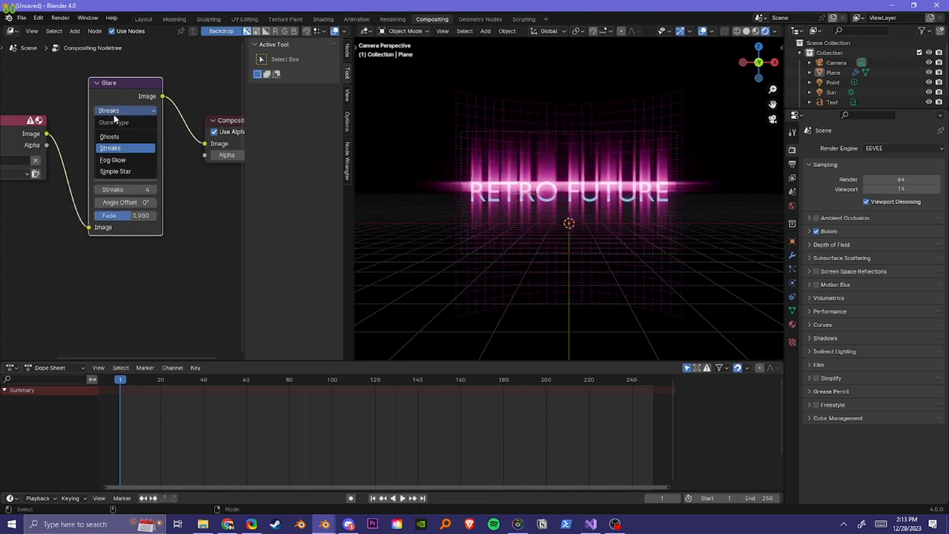
click(120, 171)
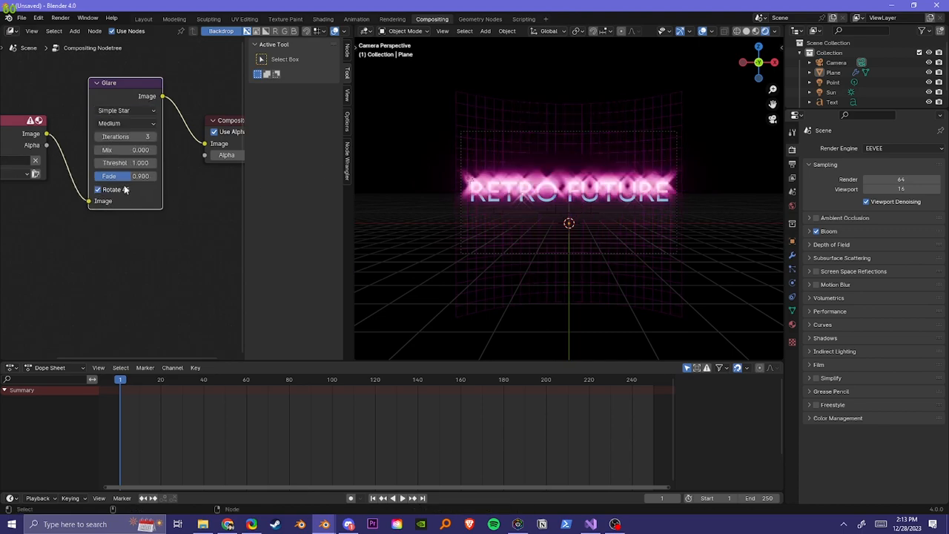
drag(123, 164, 150, 163)
Place the point light at the upper-left corner of the title's first letter and set its power to 22222 W.
scroll(531, 184, up, 5)
shift+middle_drag(531, 186, 620, 216)
click(454, 192)
click(792, 283)
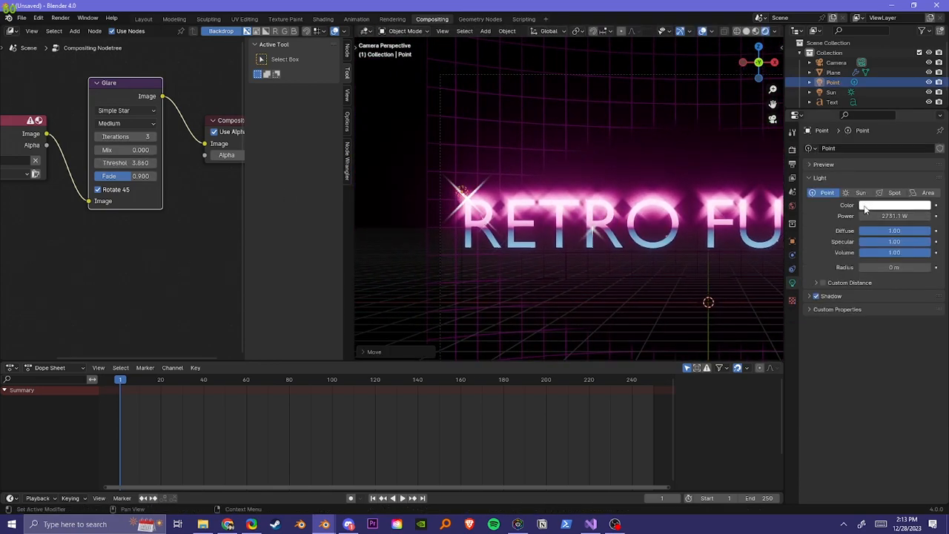
click(884, 215)
text(22222)
key(Return)
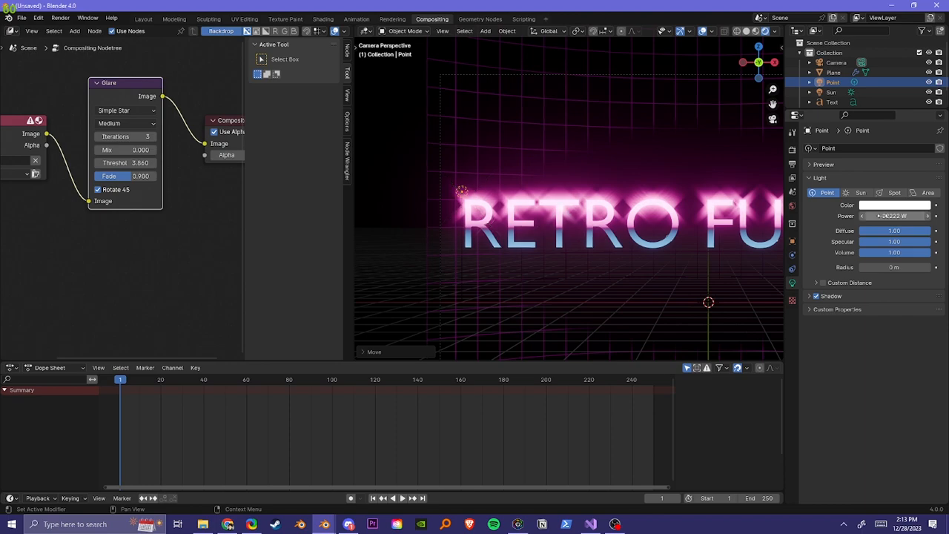
Raise the Glare threshold to 4.760 and check the star sparkle through the camera view.
mouse_move(125, 163)
mouse_down()
mouse_move(103, 164)
mouse_move(135, 163)
mouse_up()
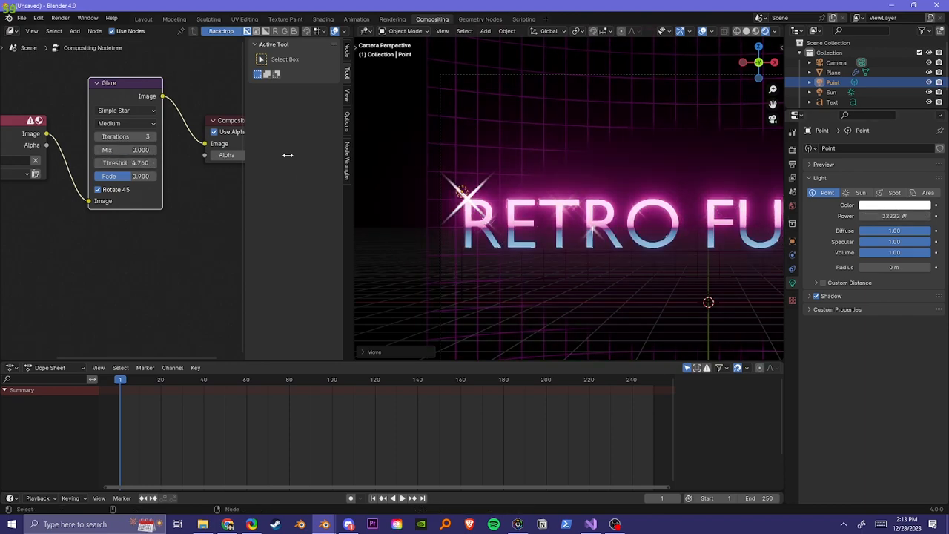
scroll(663, 183, down, 4)
shift+middle_drag(663, 183, 557, 169)
key(KP_0)
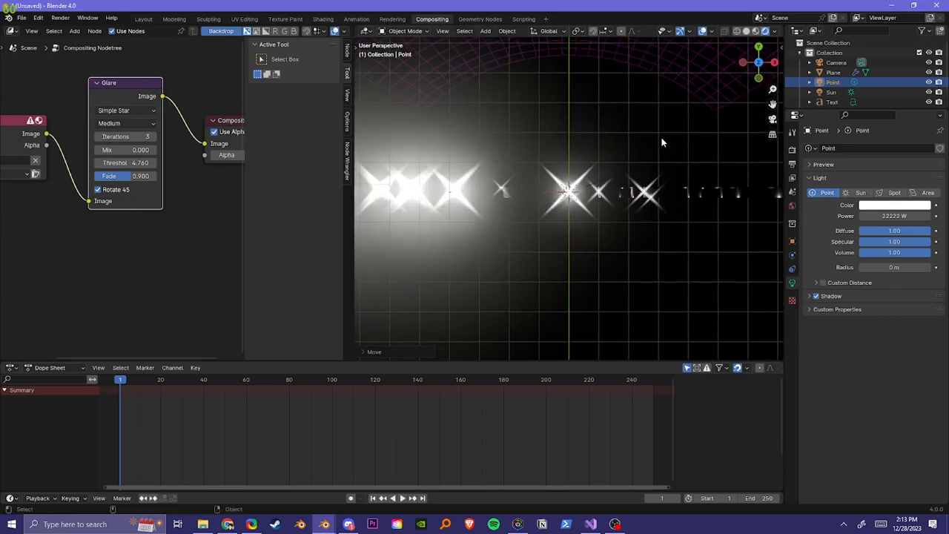
key(KP_0)
scroll(445, 184, up, 3)
shift+middle_drag(444, 183, 639, 176)
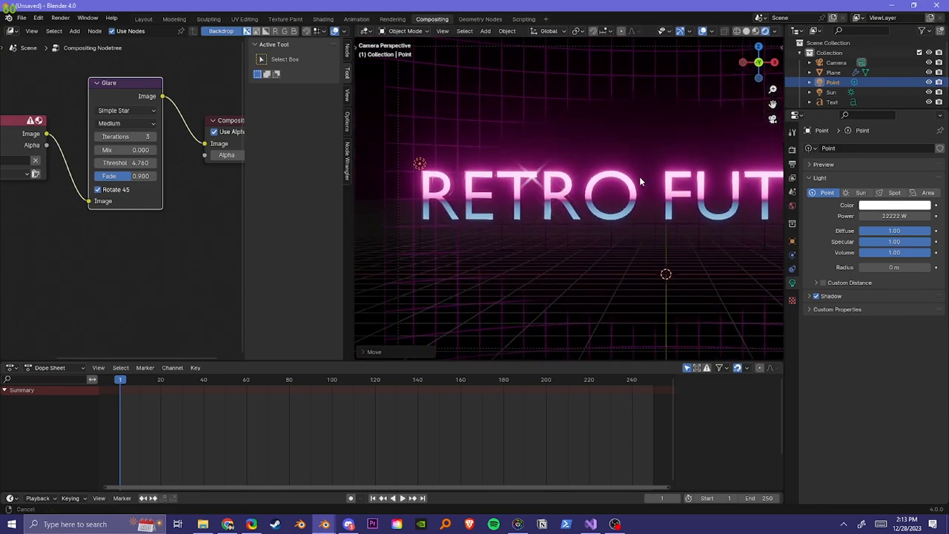
Slide the point light along X to the second R of RETRO and duplicate it onto the U of FUTURE.
scroll(593, 177, down, 3)
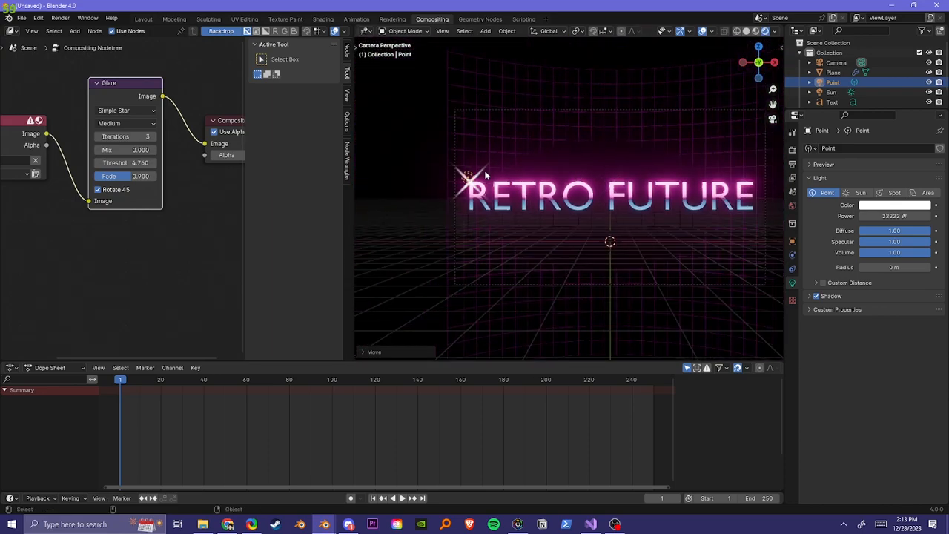
key(g)
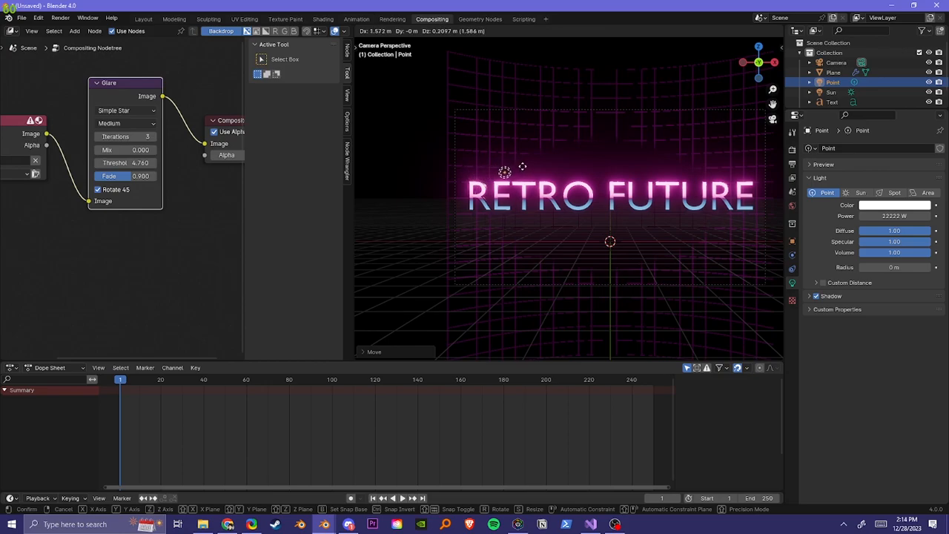
key(x)
click(549, 168)
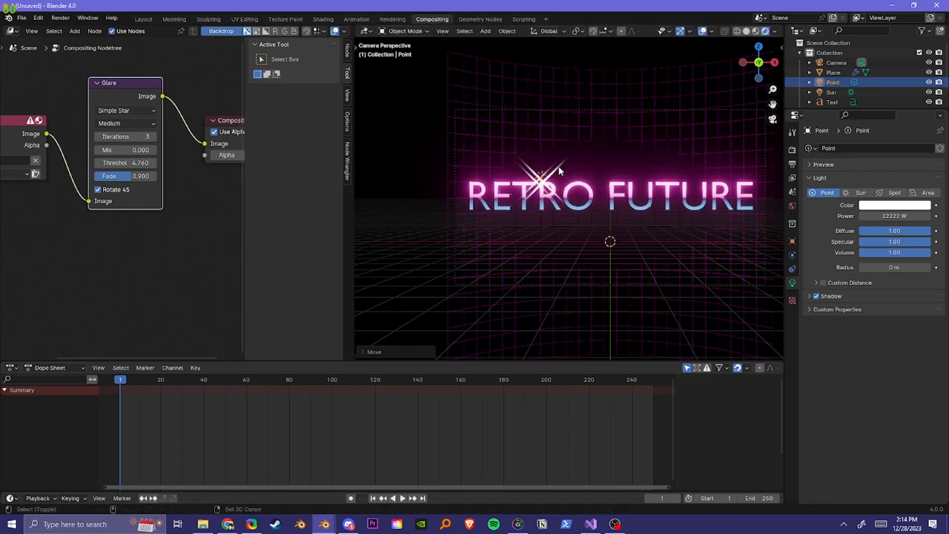
key(shift+d)
click(660, 195)
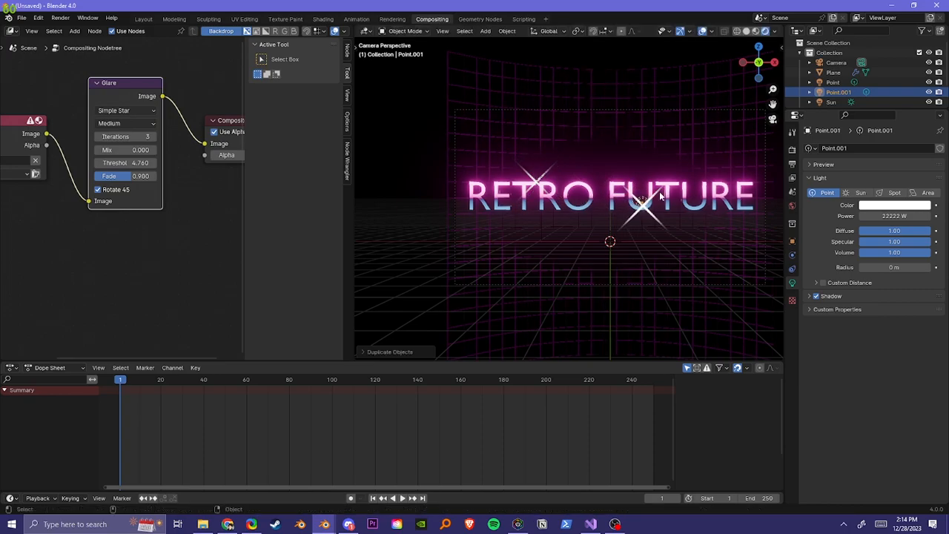
Set the Glare node's threshold to 5.460 and its mix to -0.200.
drag(122, 163, 186, 163)
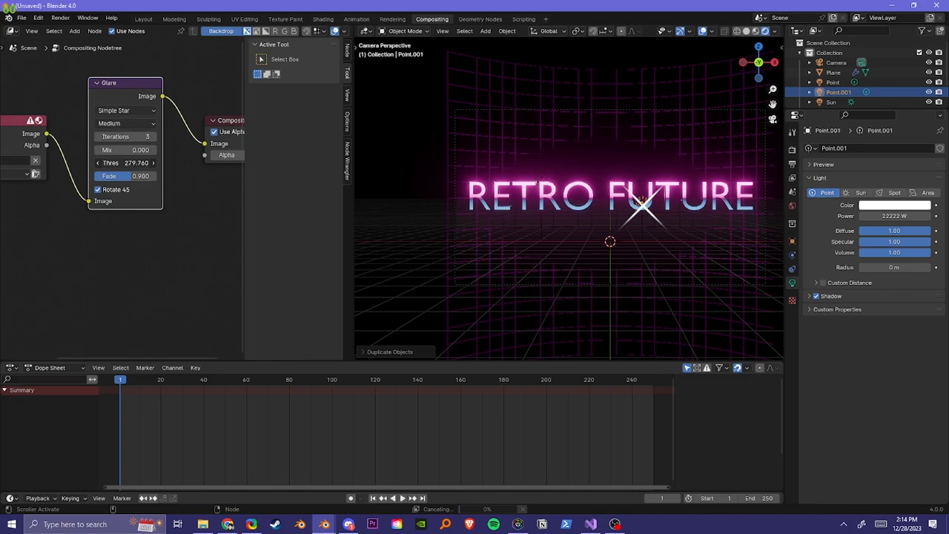
drag(124, 163, 111, 163)
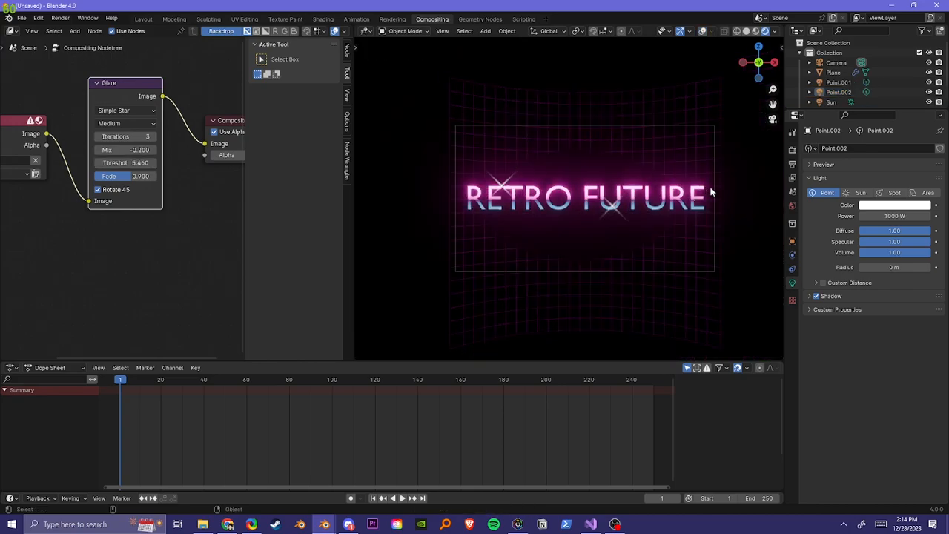
scroll(710, 188, up, 2)
shift+middle_drag(675, 243, 640, 239)
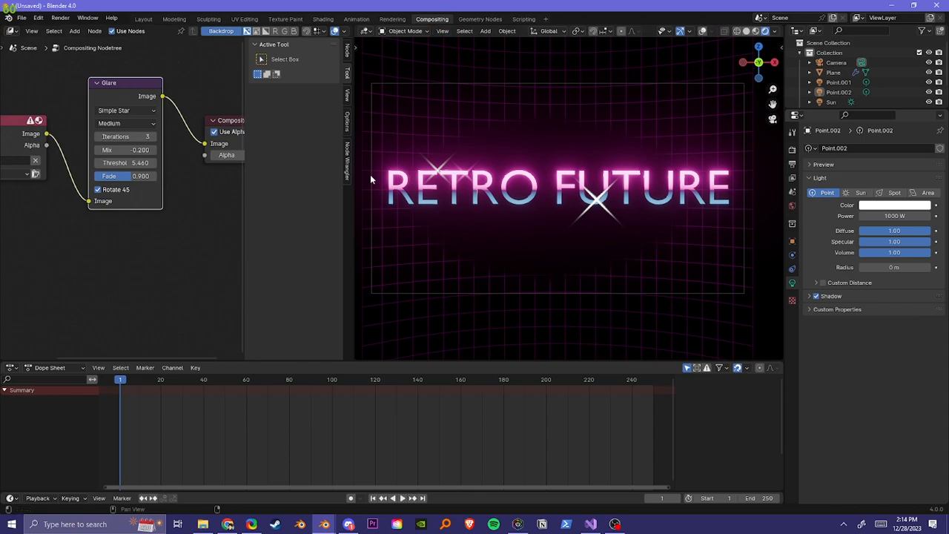
shift+middle_drag(174, 222, 98, 193)
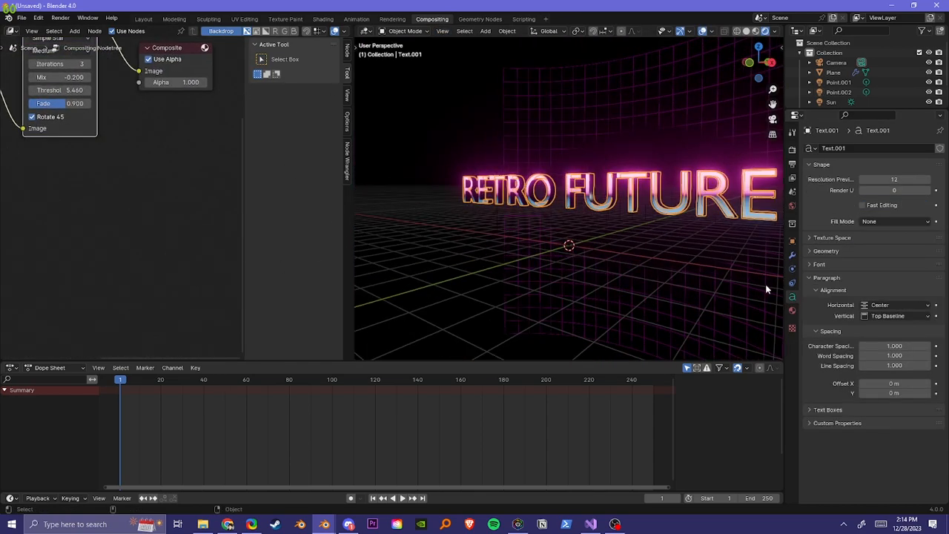
Add a Bezier curve as the path for the title text and view the slanted title through the camera.
key(shift+a)
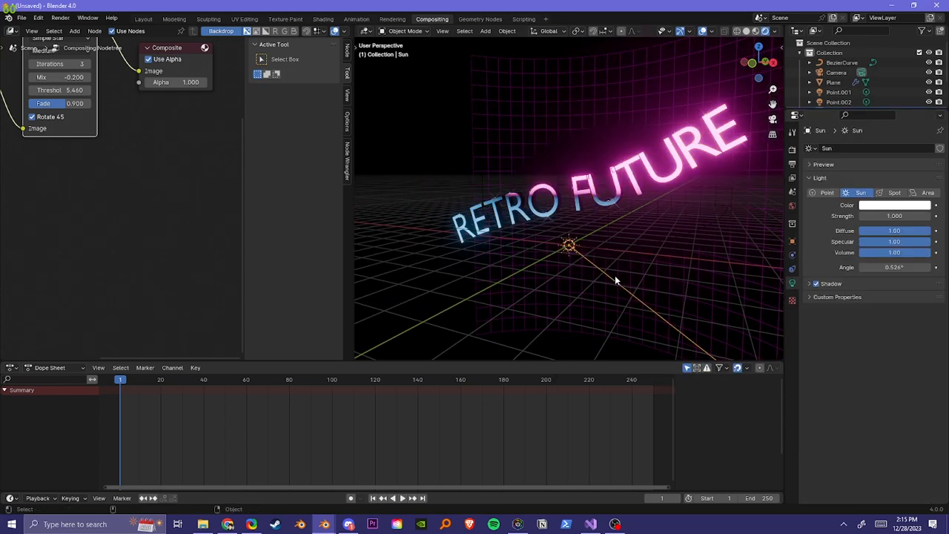
key(KP_0)
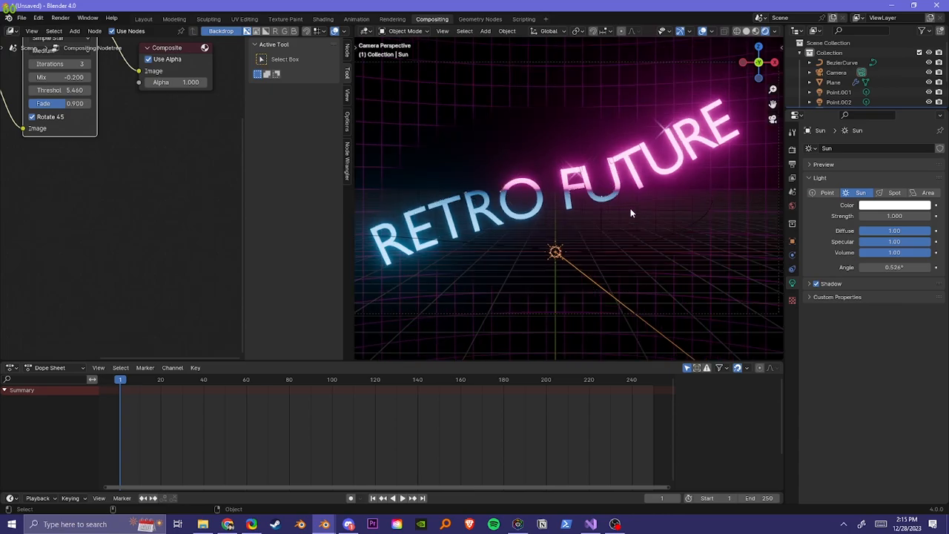
scroll(631, 213, down, 1)
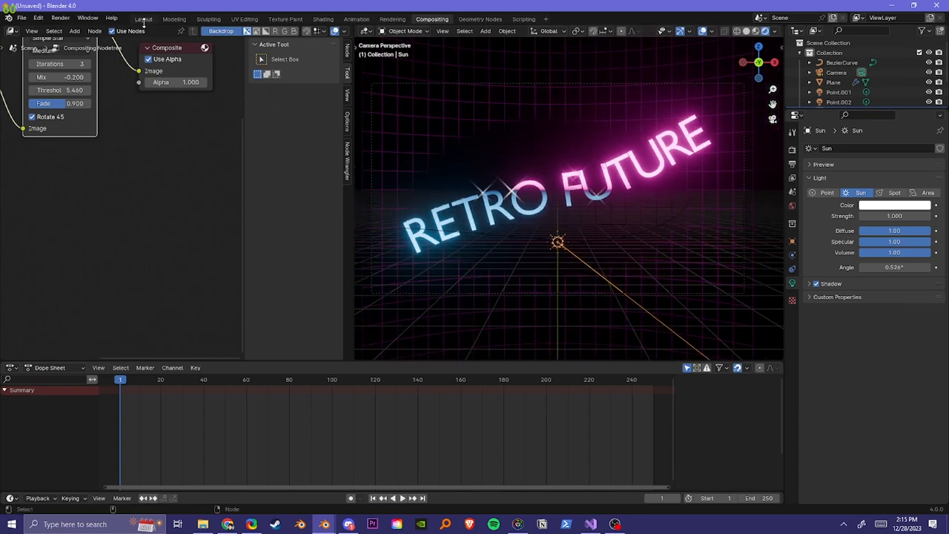
Switch to the Shading workspace and frame the whole slanted title and grid backdrop in the camera view.
click(323, 19)
scroll(521, 163, down, 4)
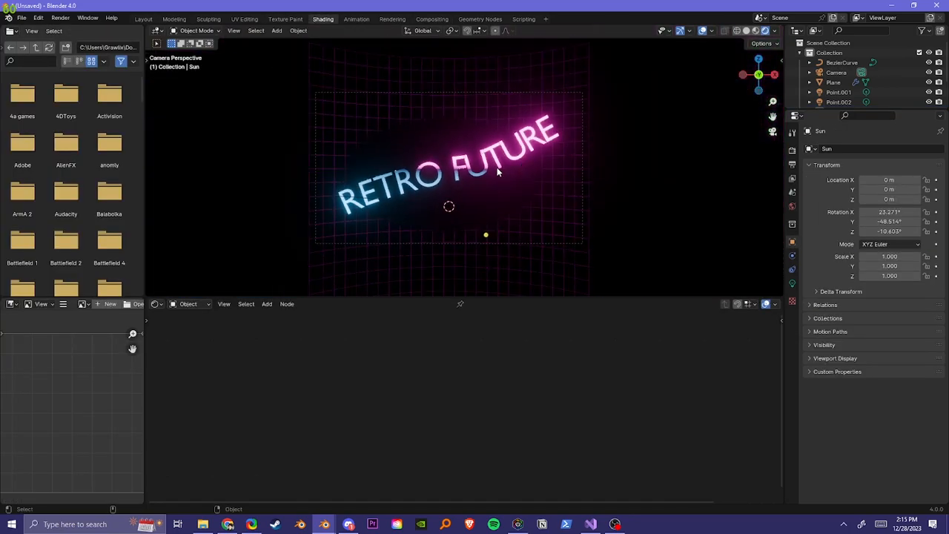
scroll(497, 169, up, 3)
scroll(497, 170, down, 4)
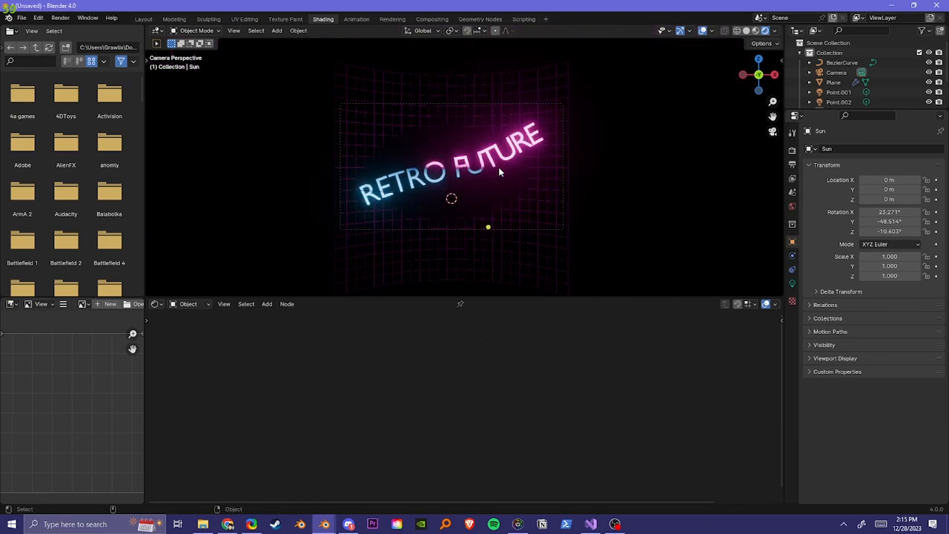